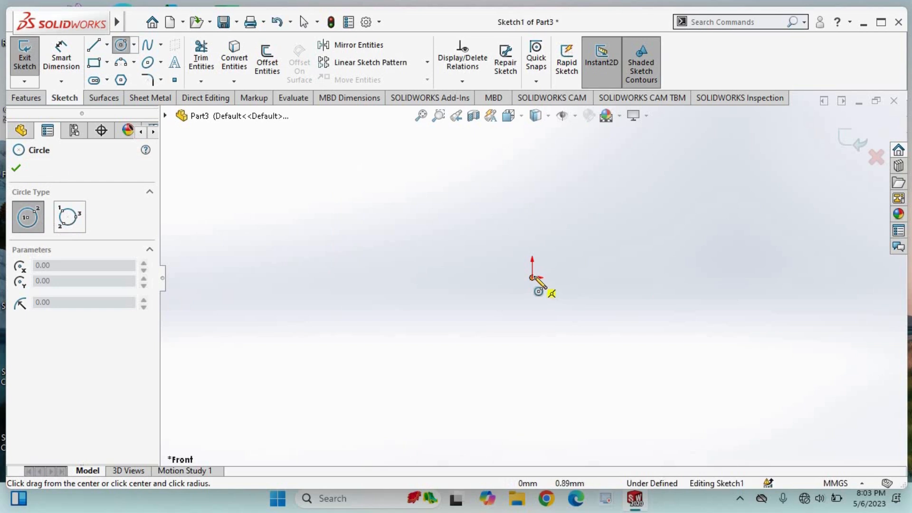
# - Sketch a circle centred on the origin and set its diameter to 20 mm
pyautogui.scroll(-3, 671, 318)
pyautogui.scroll(2, 530, 275)
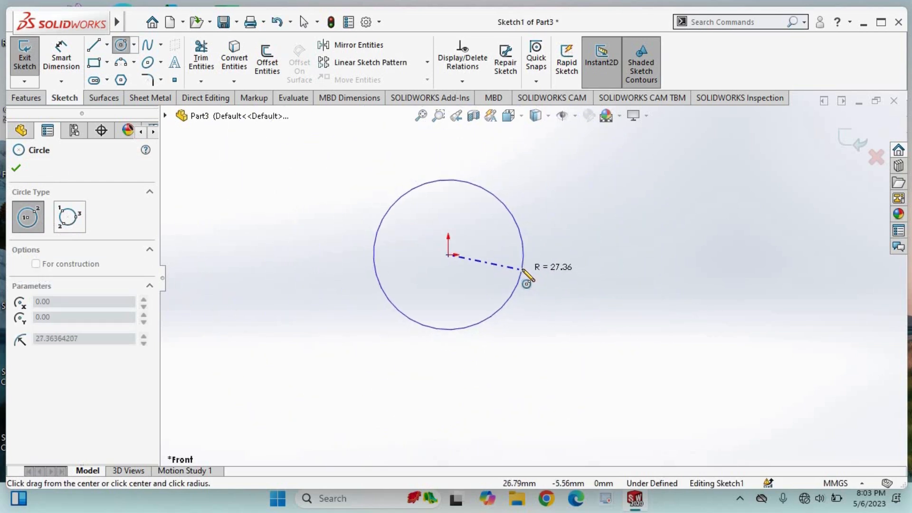
pyautogui.click(526, 279)
pyautogui.scroll(1, 526, 280)
pyautogui.click(45, 57)
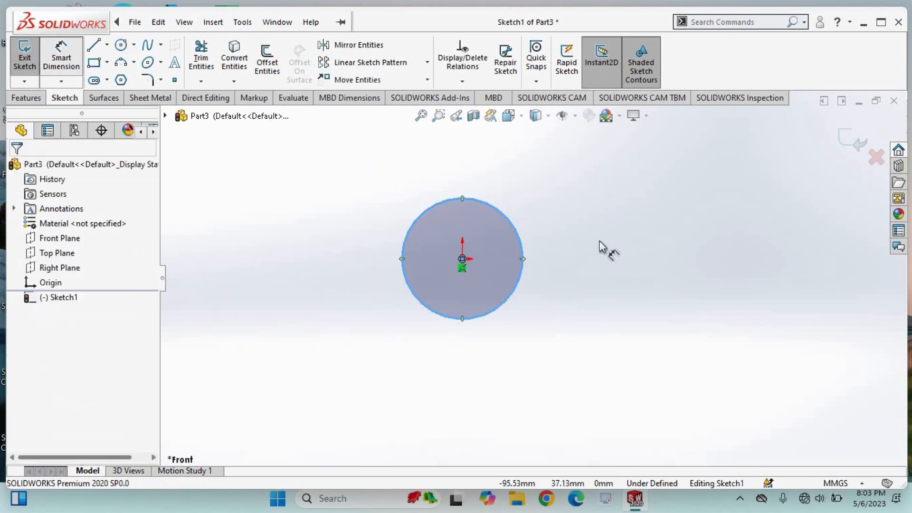
pyautogui.click(522, 238)
pyautogui.click(546, 228)
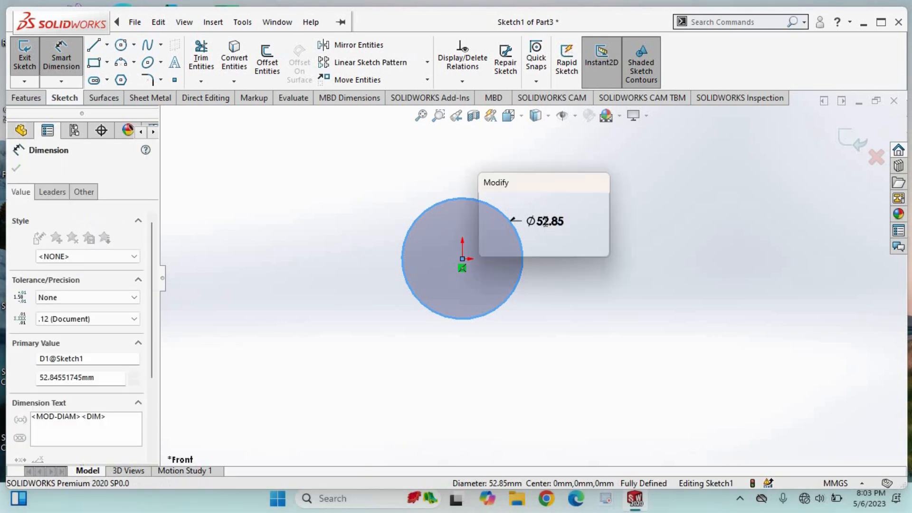
pyautogui.write('20')
pyautogui.press('Return')
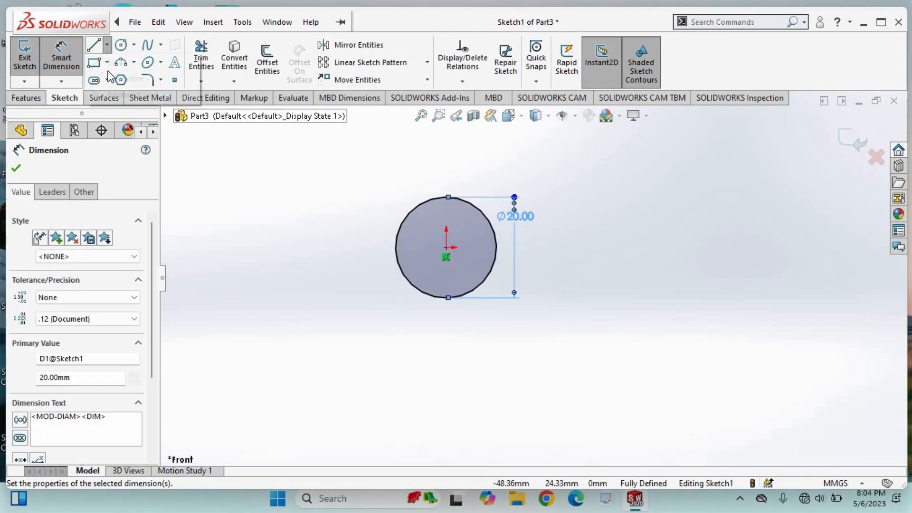
# - Draw a vertical construction centerline from the circle's centre down to well below the circle
pyautogui.click(106, 45)
pyautogui.click(142, 77)
pyautogui.click(446, 257)
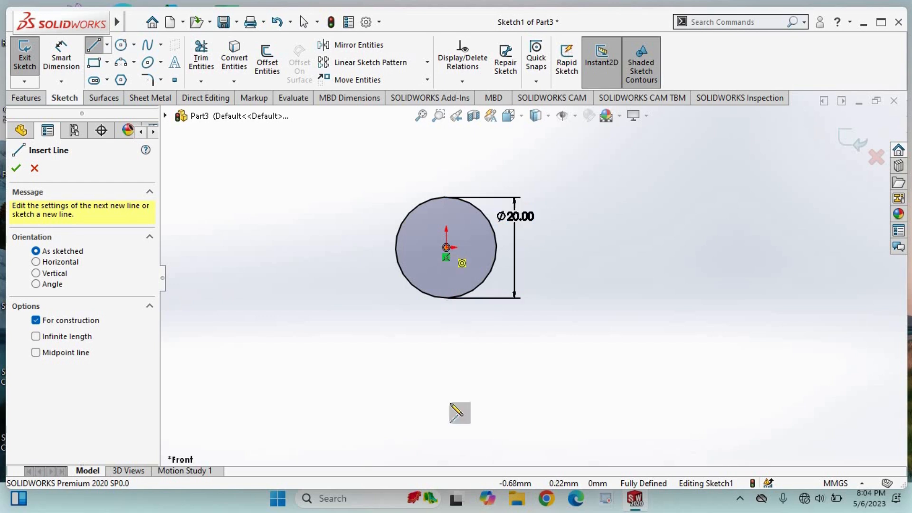
pyautogui.click(449, 424)
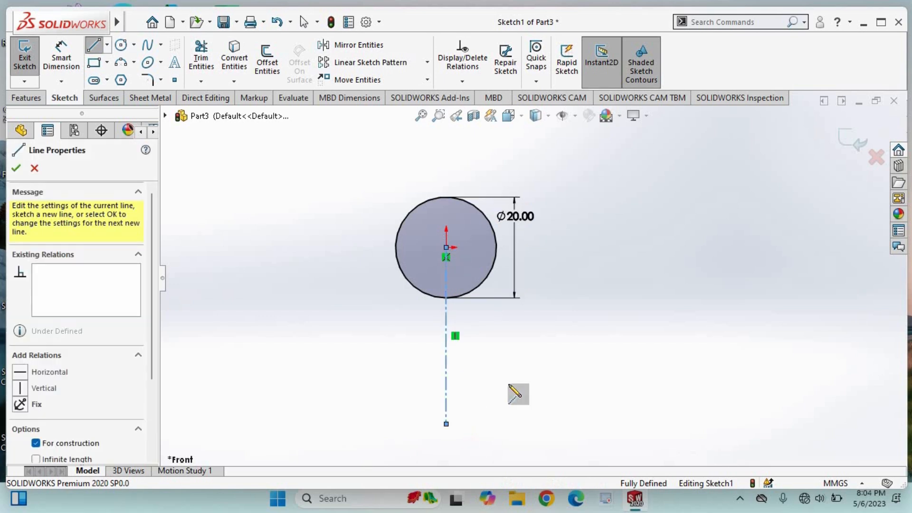
pyautogui.rightClick(512, 345)
pyautogui.click(544, 355)
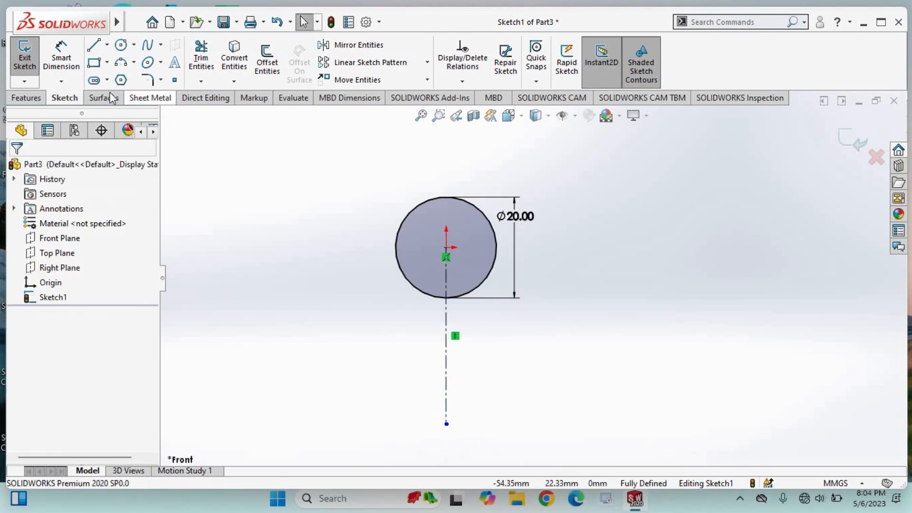
# - Sketch a three-point arc of about 38 mm radius from the circle's lower left edge outward and down to the left
pyautogui.click(120, 62)
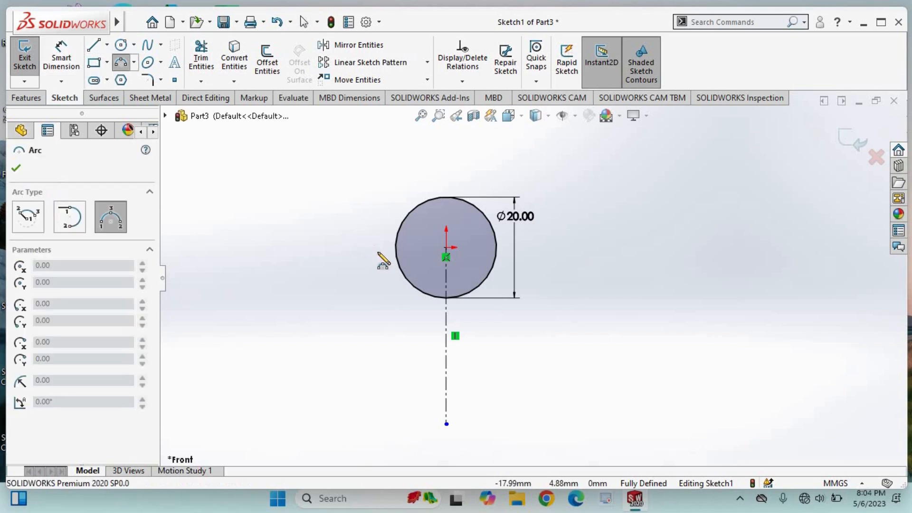
pyautogui.click(402, 273)
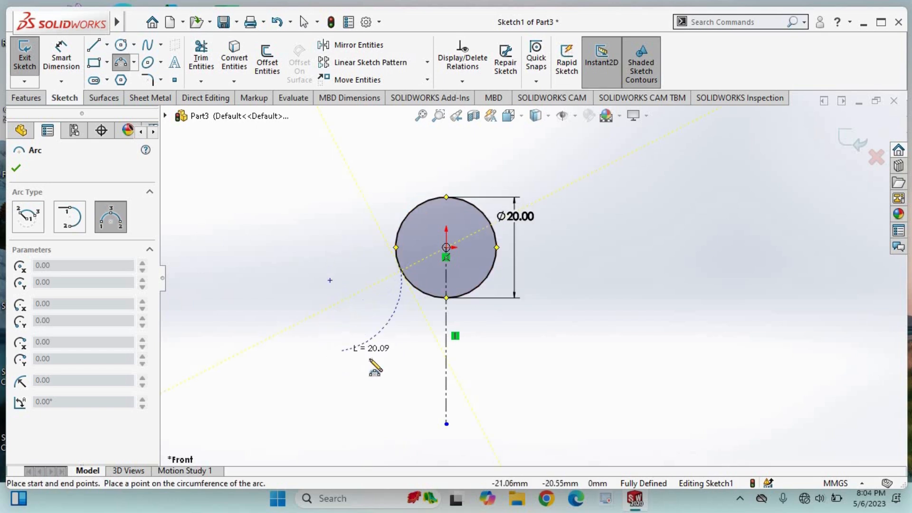
pyautogui.click(330, 307)
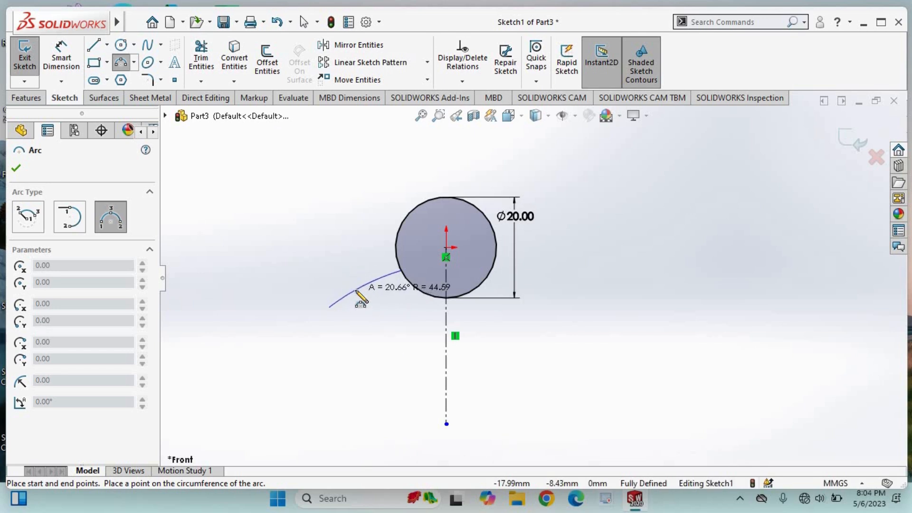
pyautogui.click(360, 297)
pyautogui.rightClick(358, 291)
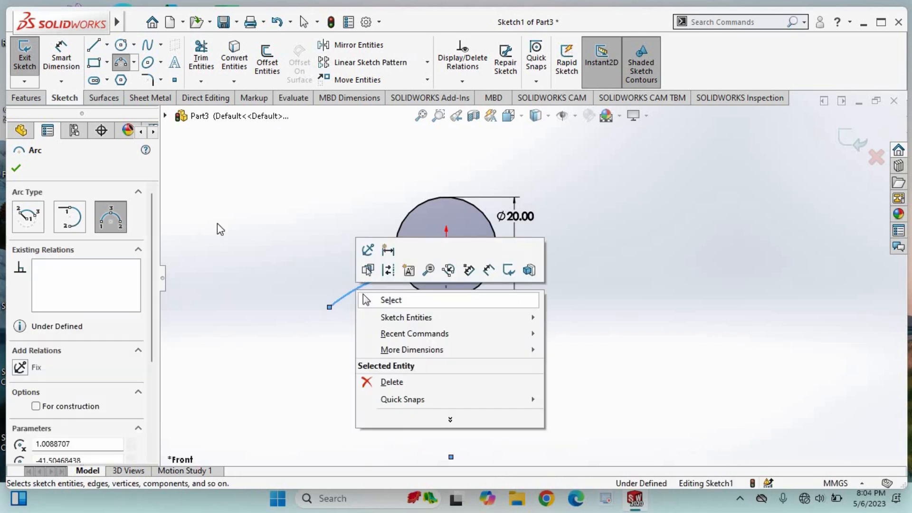
pyautogui.press('Escape')
pyautogui.press('Escape')
pyautogui.scroll(3, 530, 279)
pyautogui.scroll(-1, 627, 390)
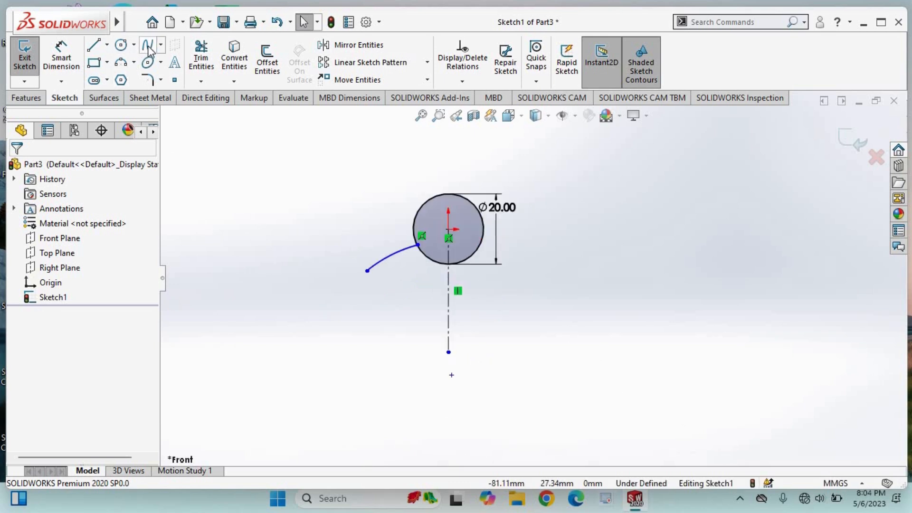
# - Draw a spline from the arc's outer end through one intermediate point to a point below the centerline's lower end
pyautogui.click(148, 45)
pyautogui.click(367, 270)
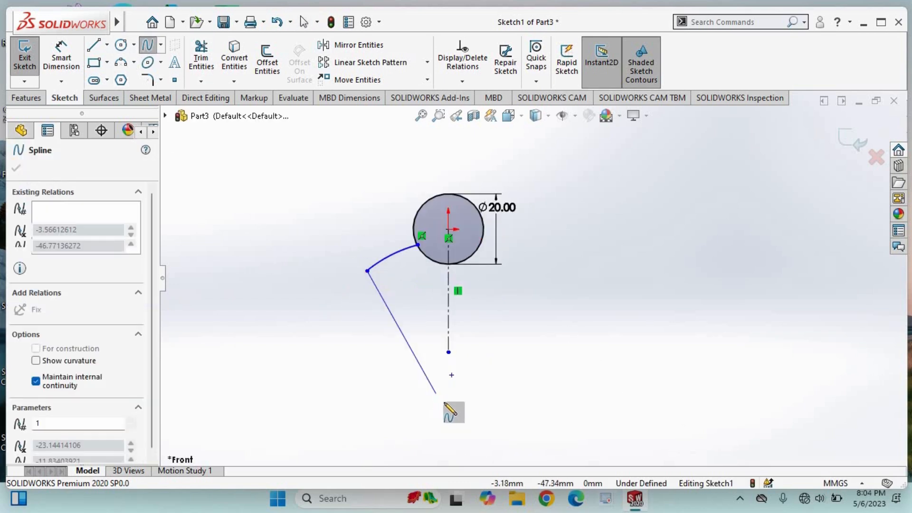
pyautogui.click(394, 364)
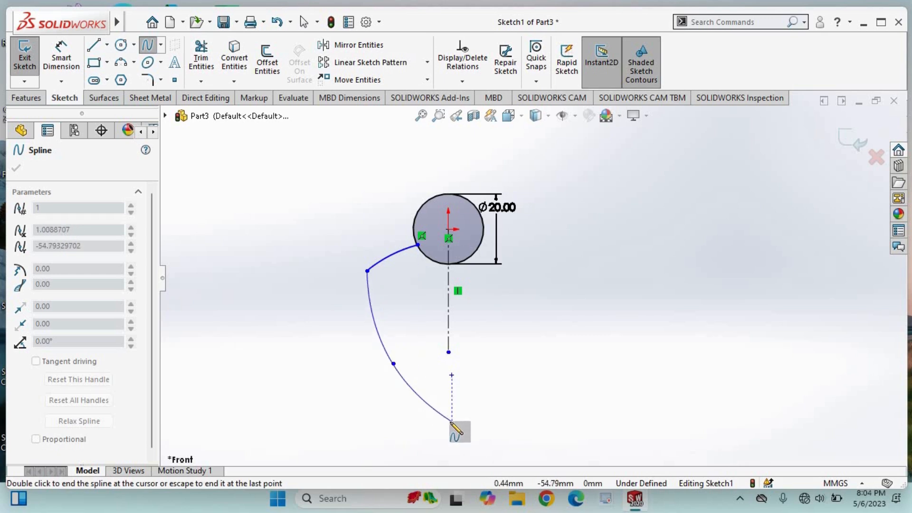
pyautogui.rightClick(545, 373)
pyautogui.click(572, 372)
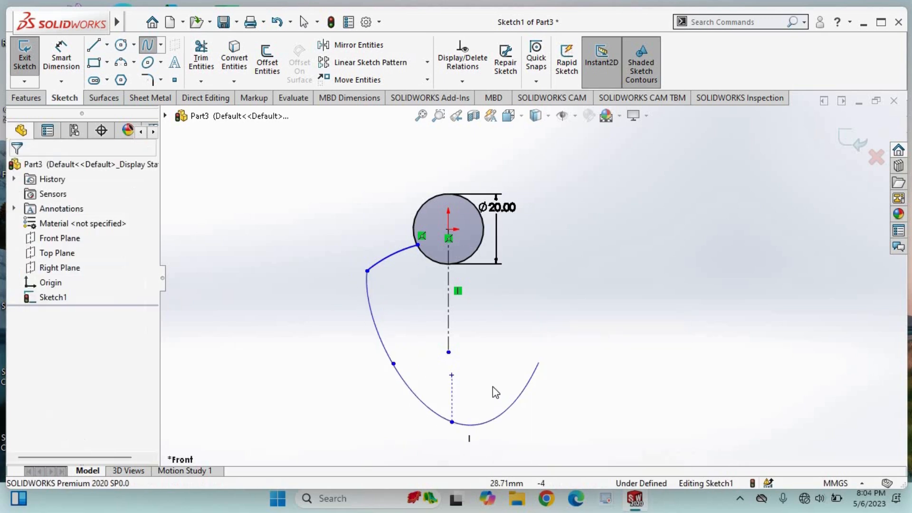
pyautogui.scroll(-4, 461, 378)
pyautogui.scroll(3, 437, 317)
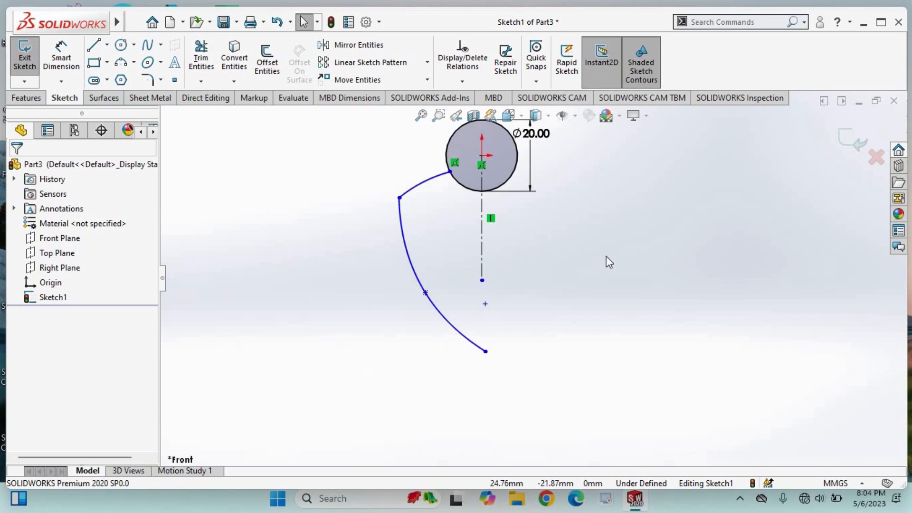
# - Add a vertical relation between the spline's lower endpoint and the centerline's lower endpoint
pyautogui.scroll(-1, 589, 221)
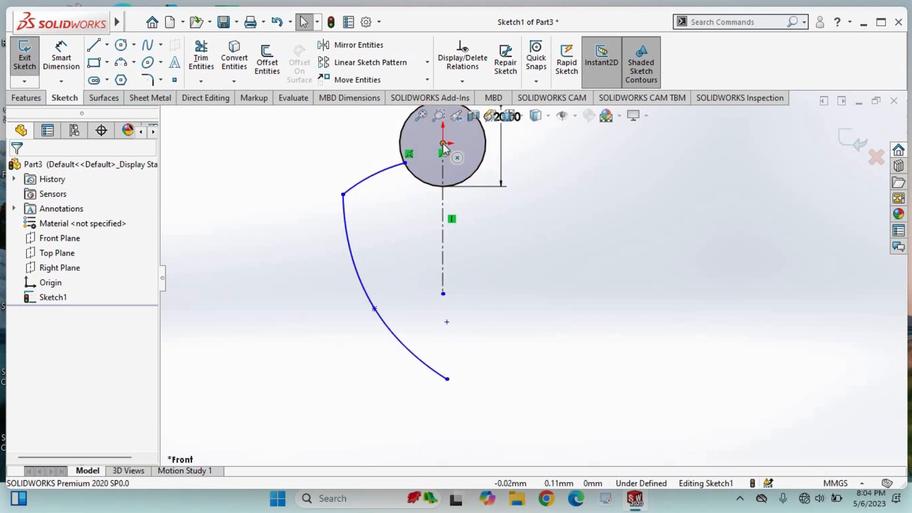
pyautogui.click(448, 378)
pyautogui.keyDown('ctrl'); pyautogui.click(443, 294); pyautogui.keyUp('ctrl')
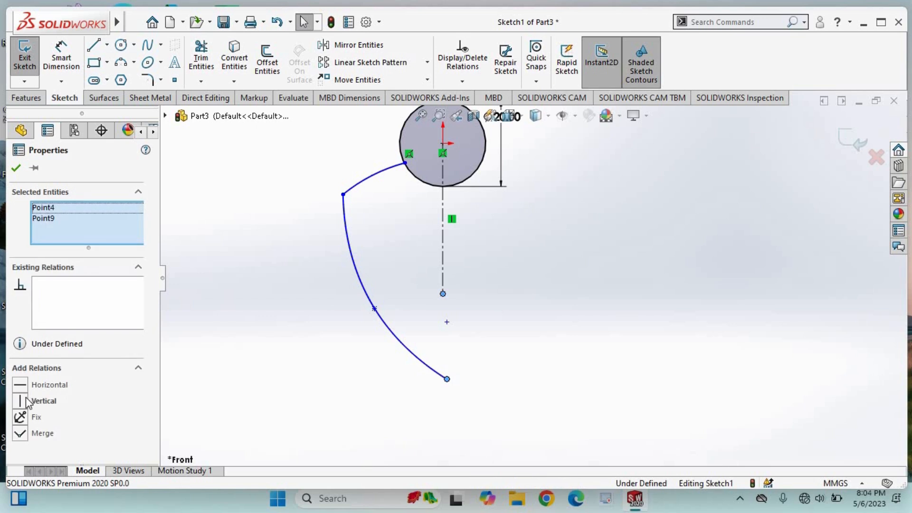
pyautogui.click(21, 402)
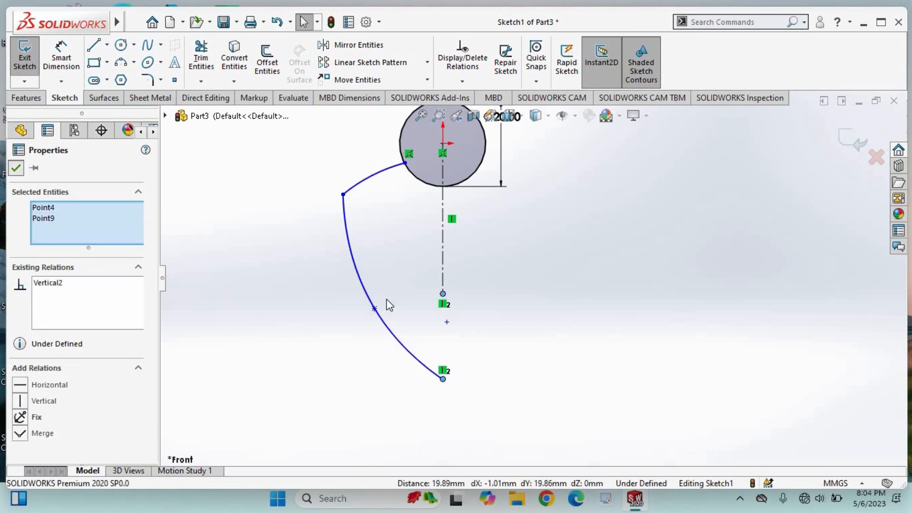
pyautogui.click(491, 293)
pyautogui.scroll(2, 491, 294)
pyautogui.scroll(-1, 628, 285)
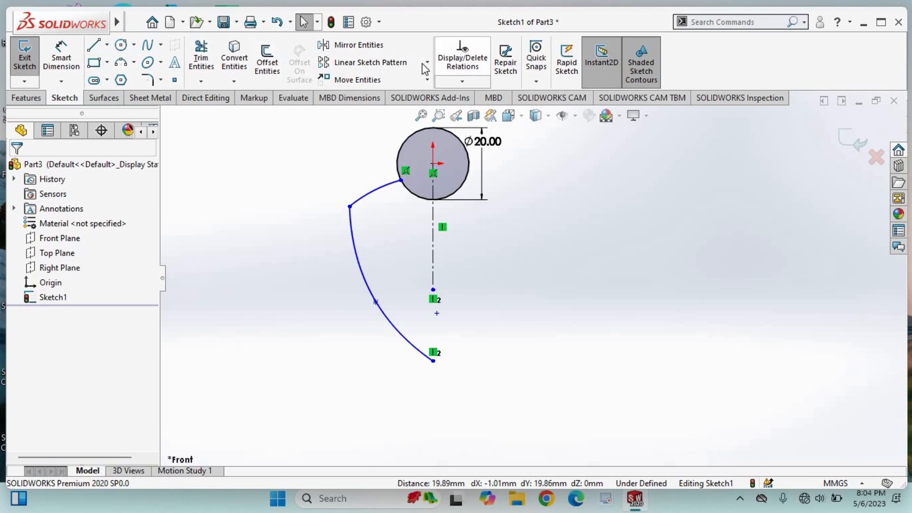
# - Mirror the arc and the spline about the vertical centerline, keeping the originals
pyautogui.click(349, 45)
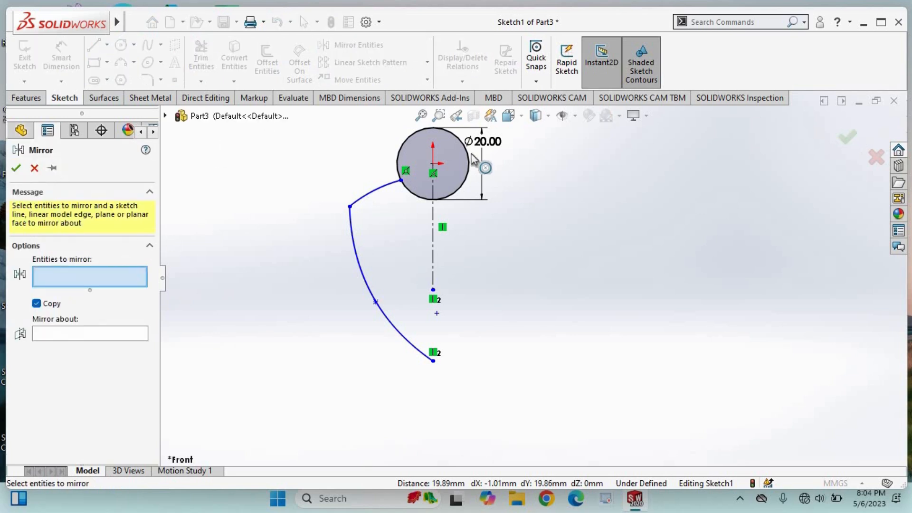
pyautogui.click(380, 189)
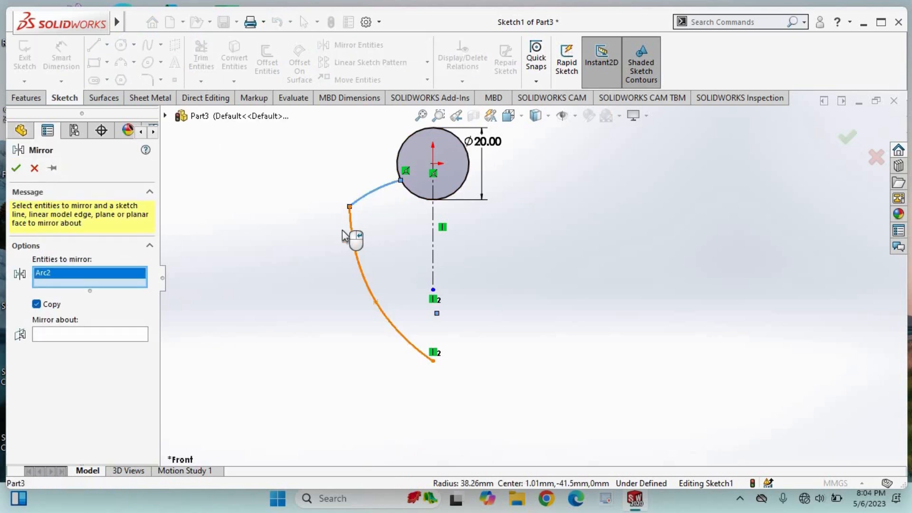
pyautogui.click(351, 238)
pyautogui.click(72, 345)
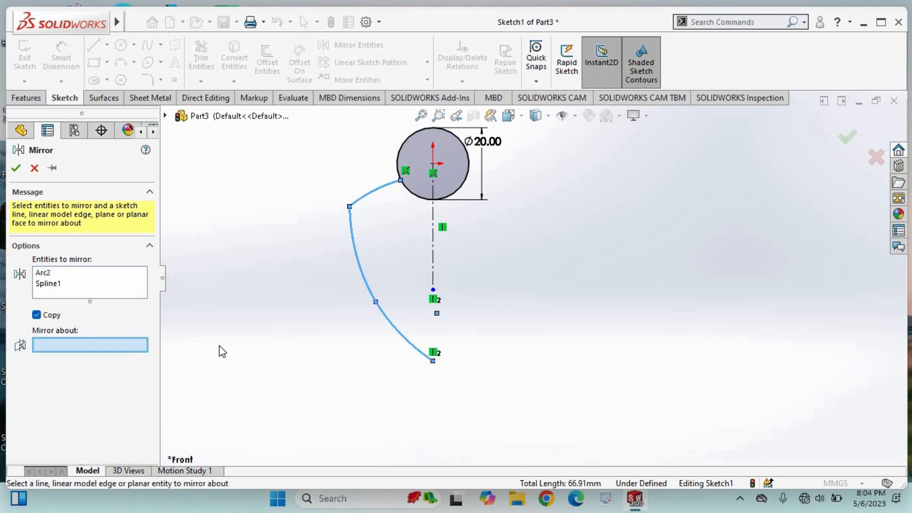
pyautogui.click(433, 240)
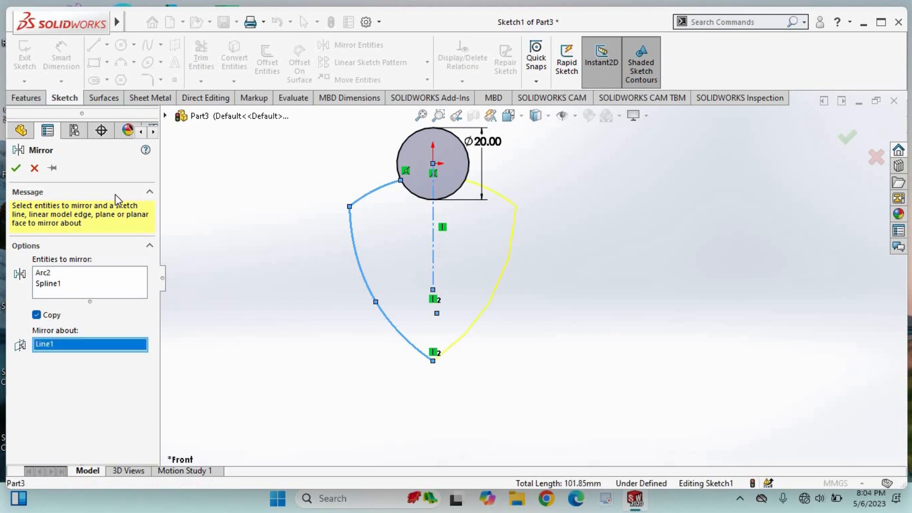
pyautogui.click(16, 168)
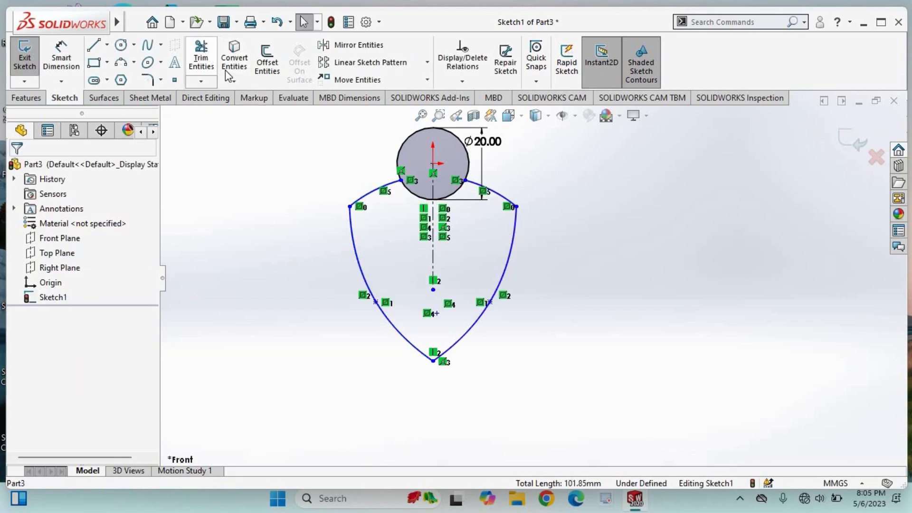
# - Trim away the upper part of the circle between the two arcs, leaving the lower curve as the neckline
pyautogui.click(201, 57)
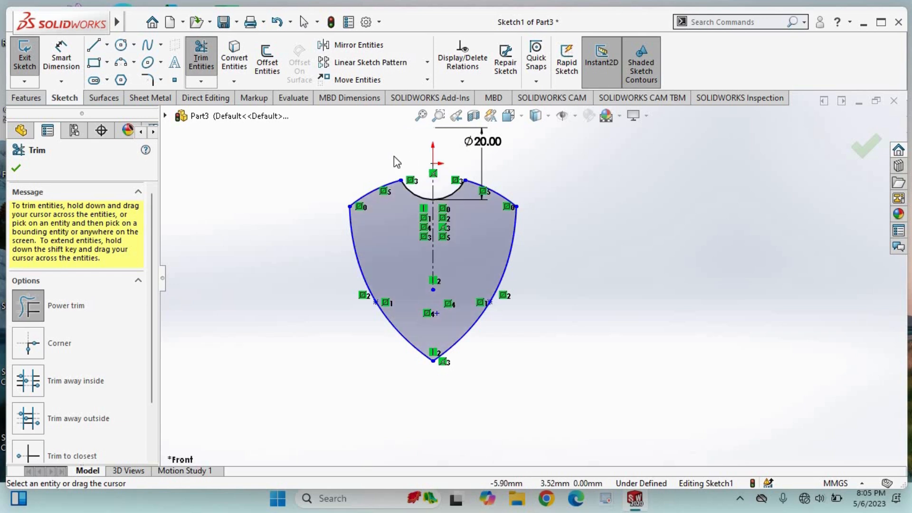
pyautogui.rightClick(356, 156)
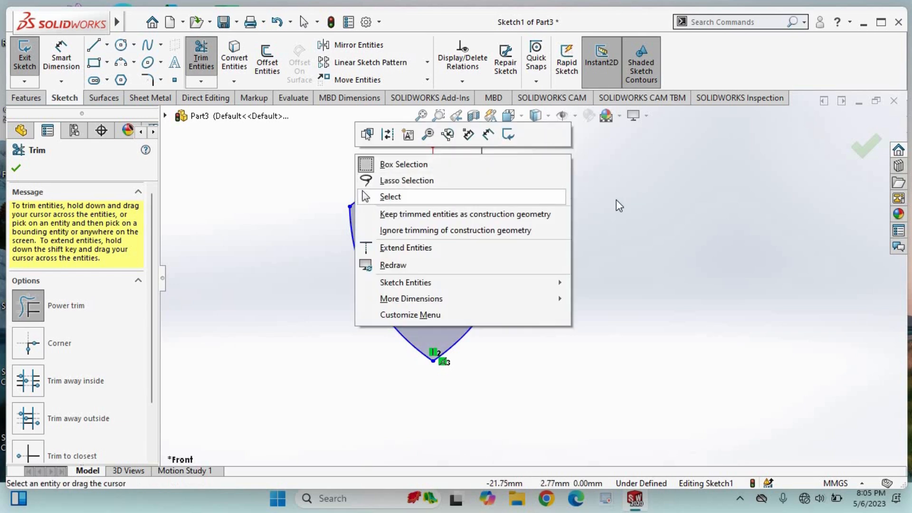
pyautogui.click(382, 200)
# - Extrude the closed shield profile as a blind boss with a depth of 4 mm
pyautogui.click(27, 98)
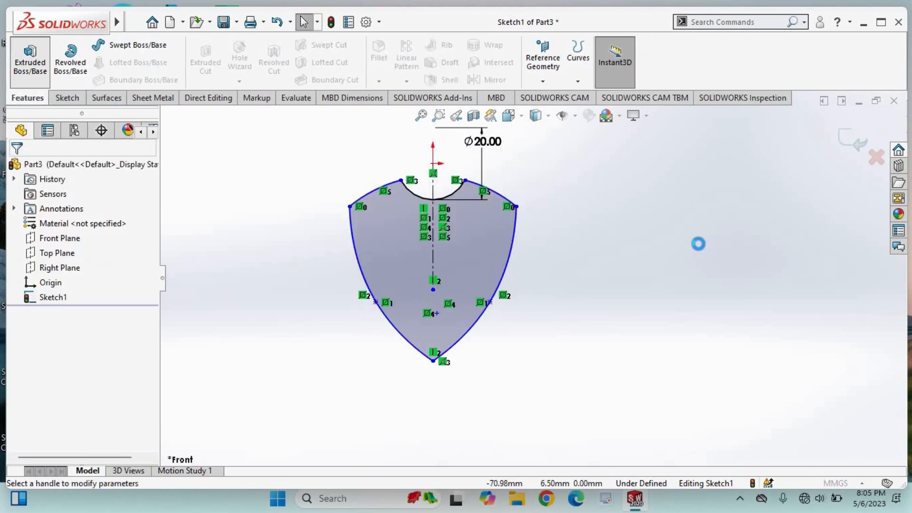
pyautogui.scroll(-2, 789, 286)
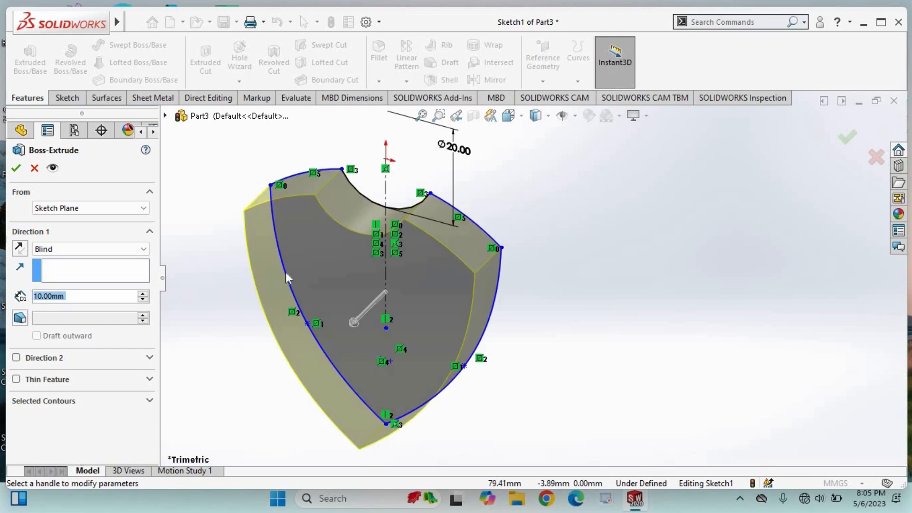
pyautogui.write('5')
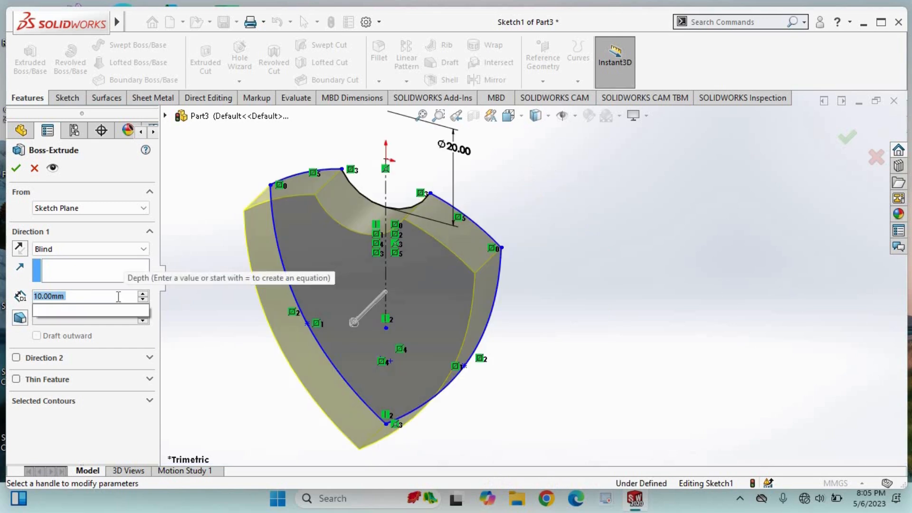
pyautogui.press('Return')
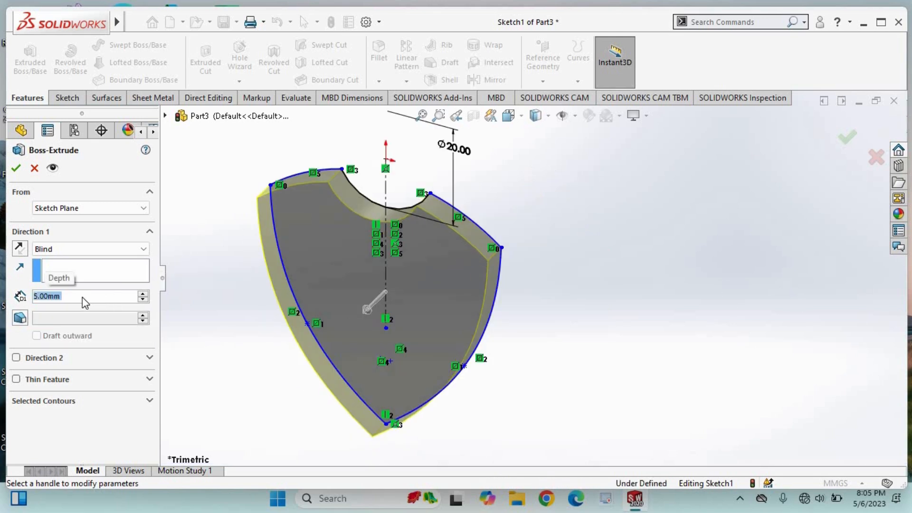
pyautogui.moveTo(63, 296); pyautogui.dragTo(14, 293)
pyautogui.write('4')
pyautogui.press('Return')
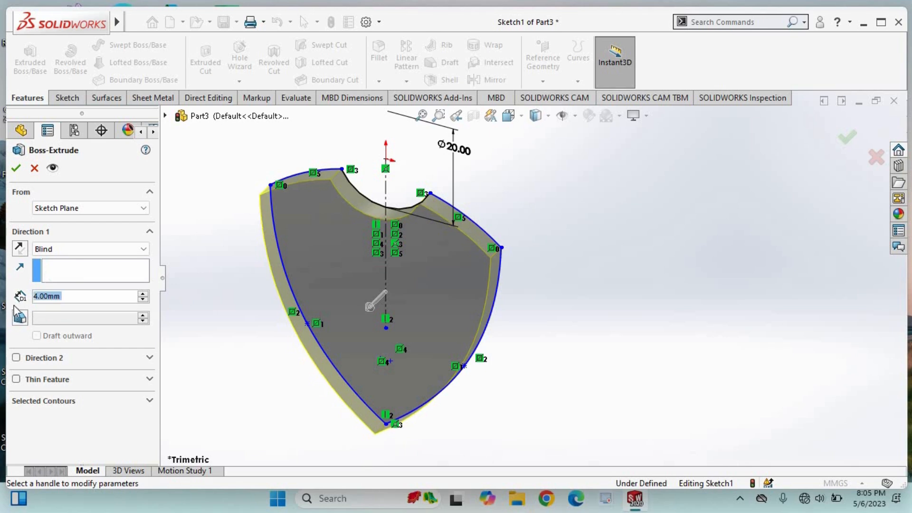
pyautogui.click(15, 168)
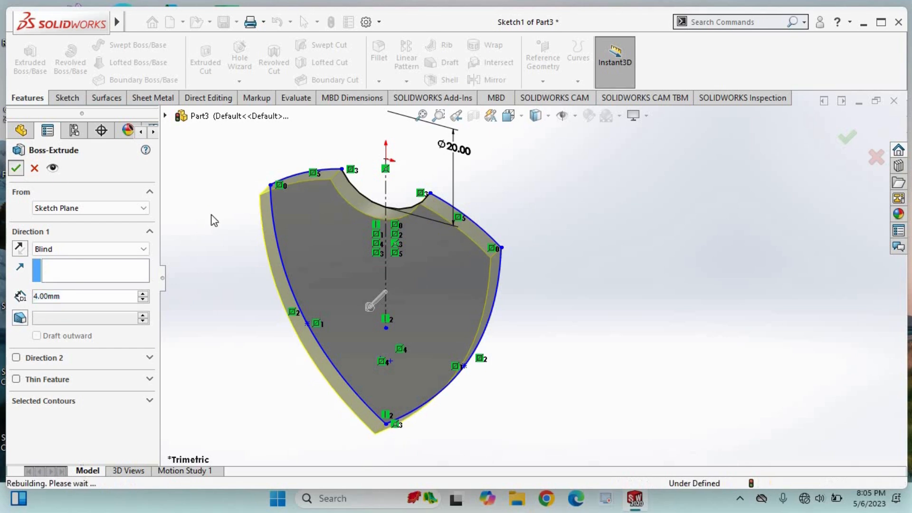
pyautogui.click(195, 220)
# - Start a sketch on the shield's front face and convert the face outline into sketch entities
pyautogui.rightClick(378, 266)
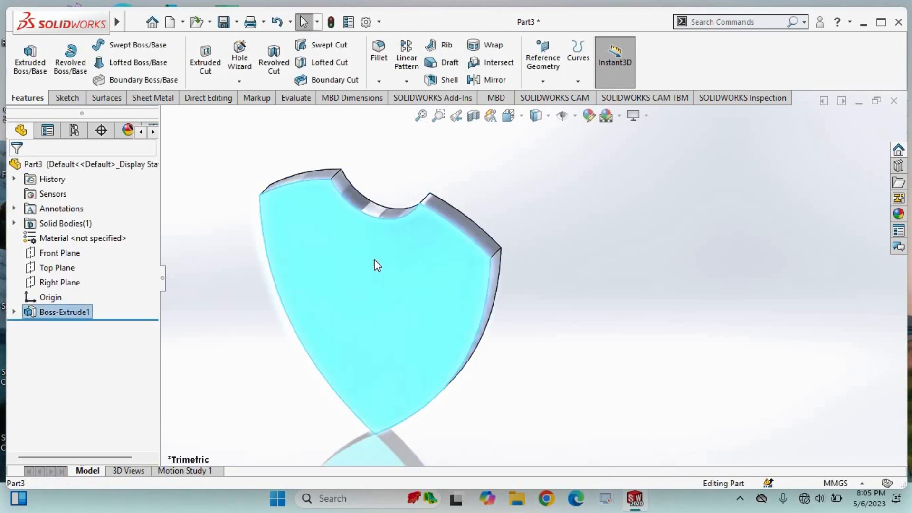
pyautogui.click(409, 193)
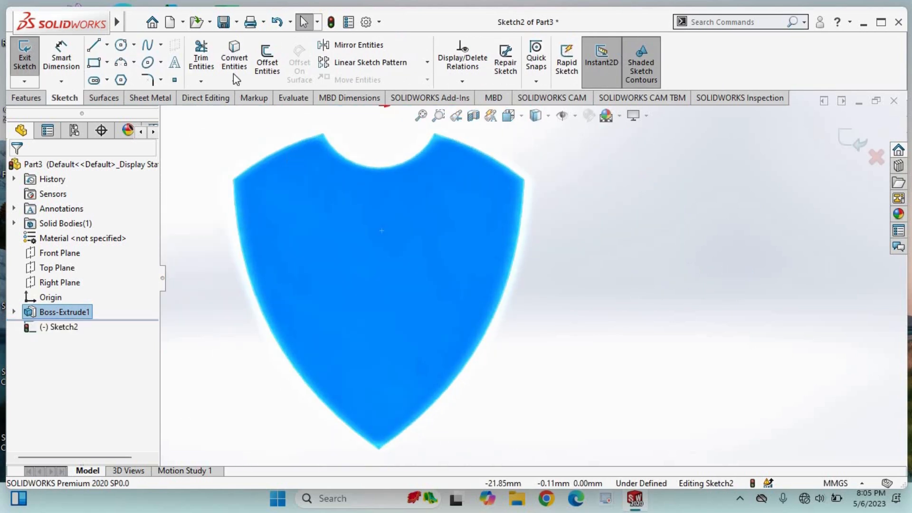
pyautogui.click(236, 63)
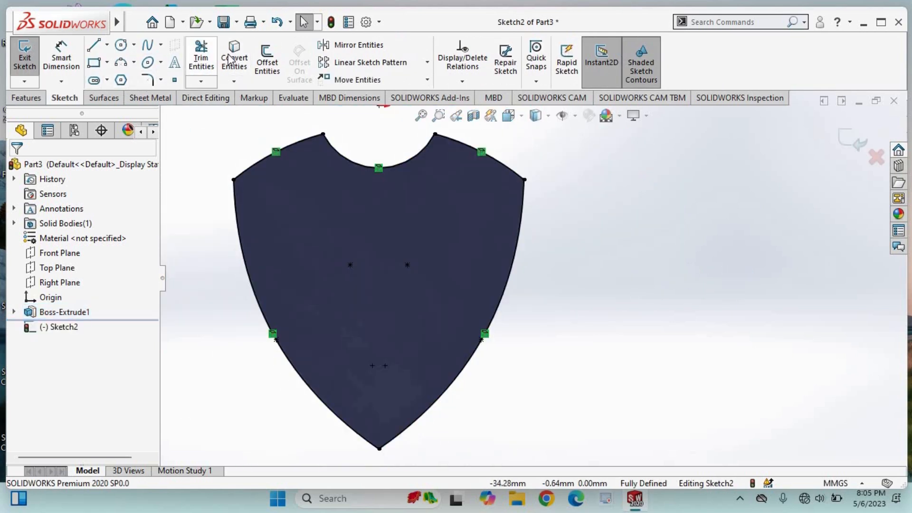
pyautogui.click(267, 62)
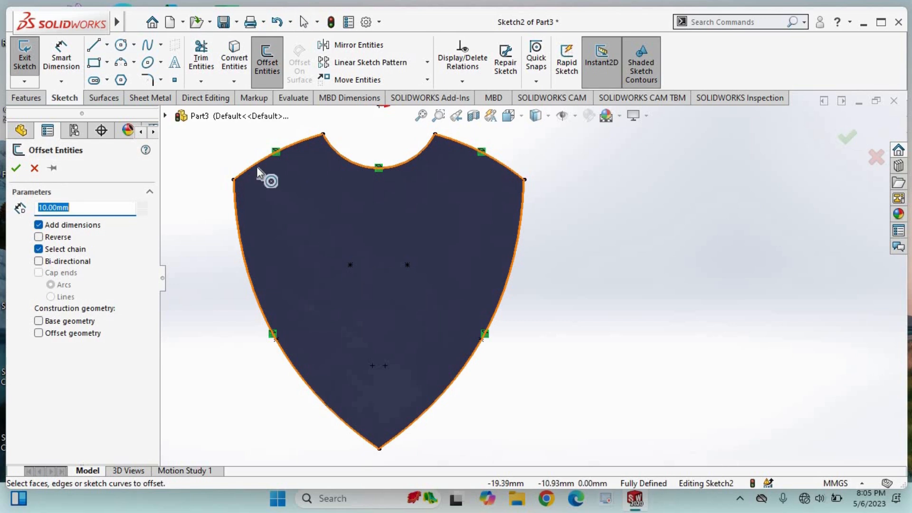
pyautogui.click(257, 170)
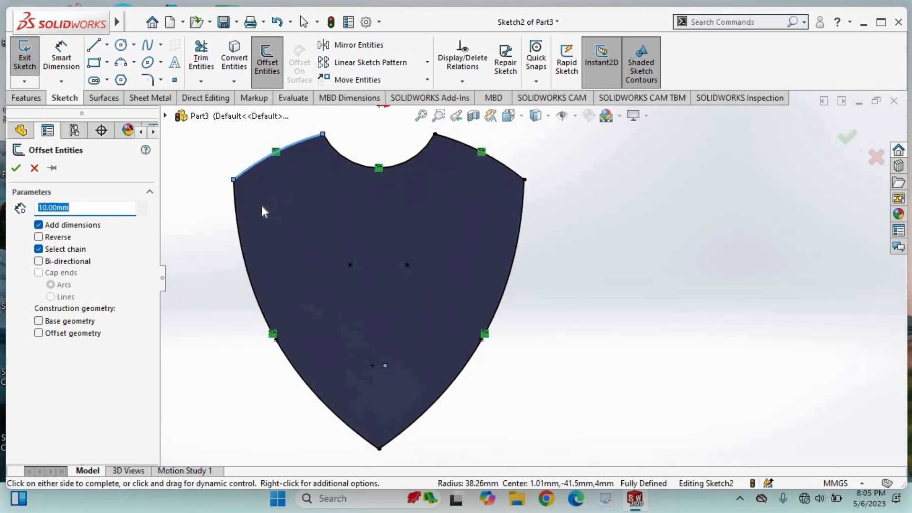
pyautogui.click(34, 167)
# - Offset the whole shield outline inward by 1 mm, with the direction reversed and the chain selected
pyautogui.click(267, 62)
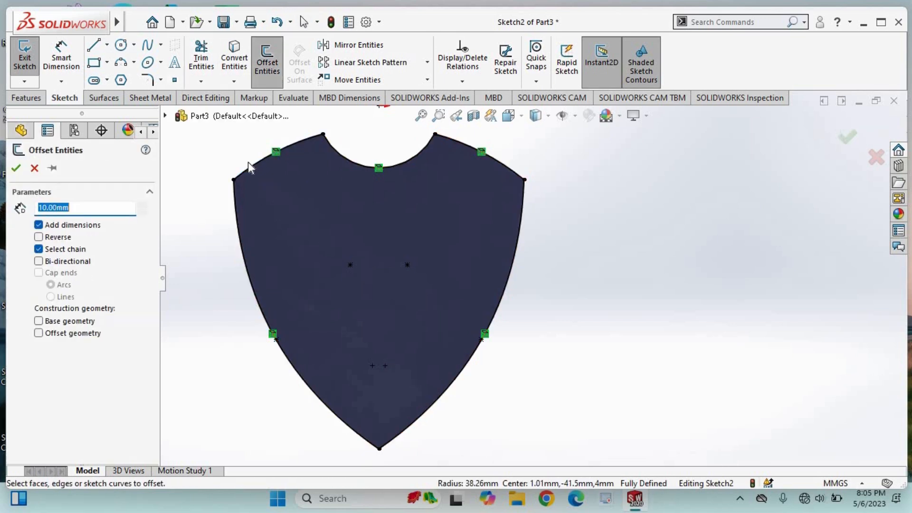
pyautogui.click(249, 165)
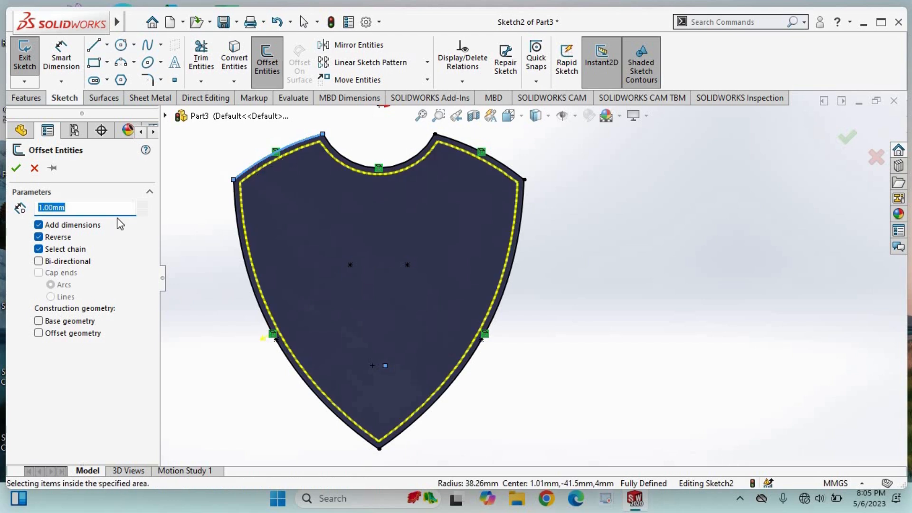
pyautogui.click(16, 168)
# - Cut the border strip between the outline and its offset as a blind extruded cut 1 mm deep
pyautogui.click(19, 101)
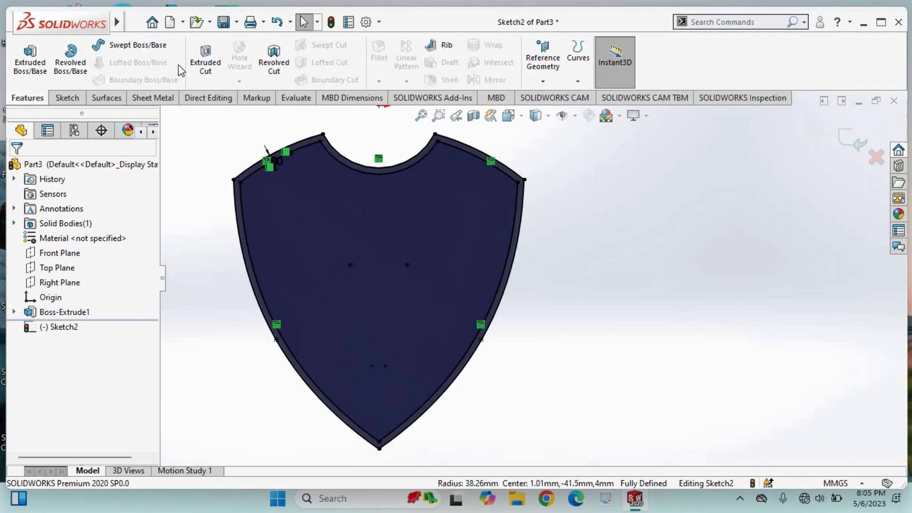
pyautogui.click(205, 62)
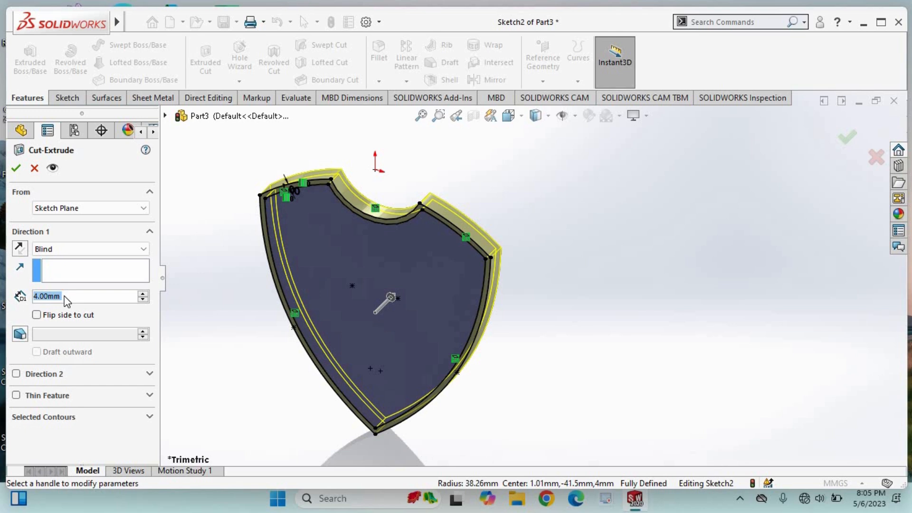
pyautogui.write('1')
pyautogui.press('Return')
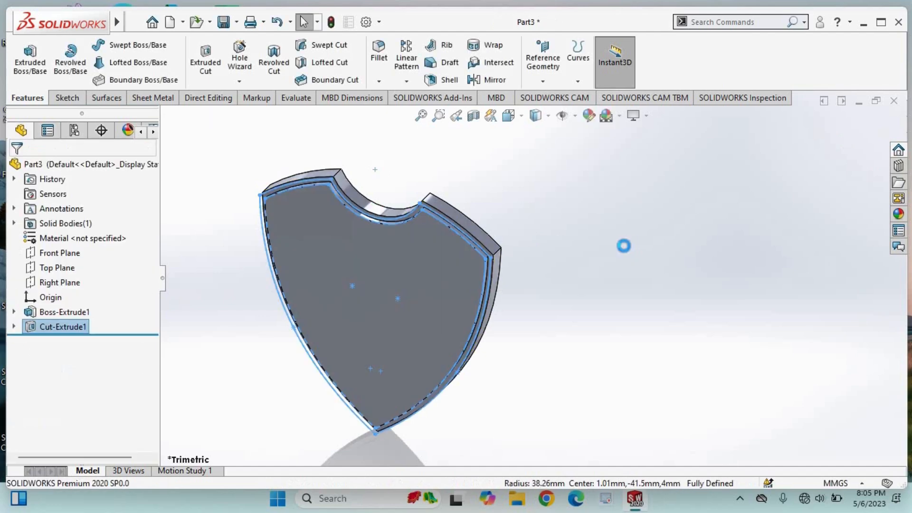
# - Edit the border cut and try reversing its direction, keeping the original direction and the 1 mm depth
pyautogui.moveTo(518, 270); pyautogui.dragTo(483, 230, button='middle')
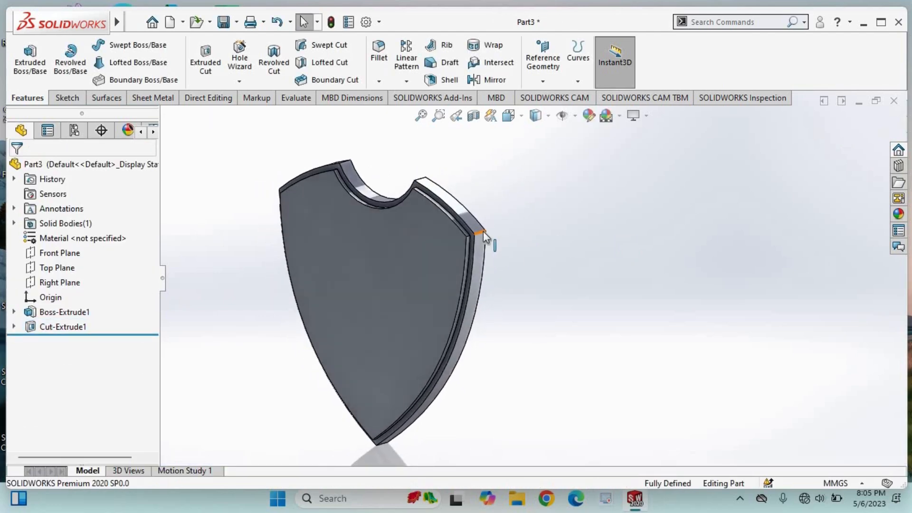
pyautogui.rightClick(52, 328)
pyautogui.click(69, 202)
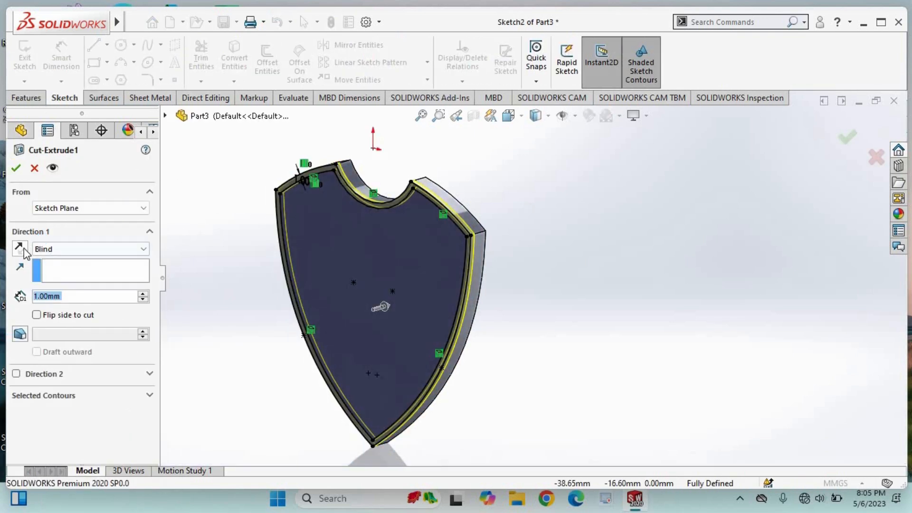
pyautogui.click(24, 250)
pyautogui.click(24, 250)
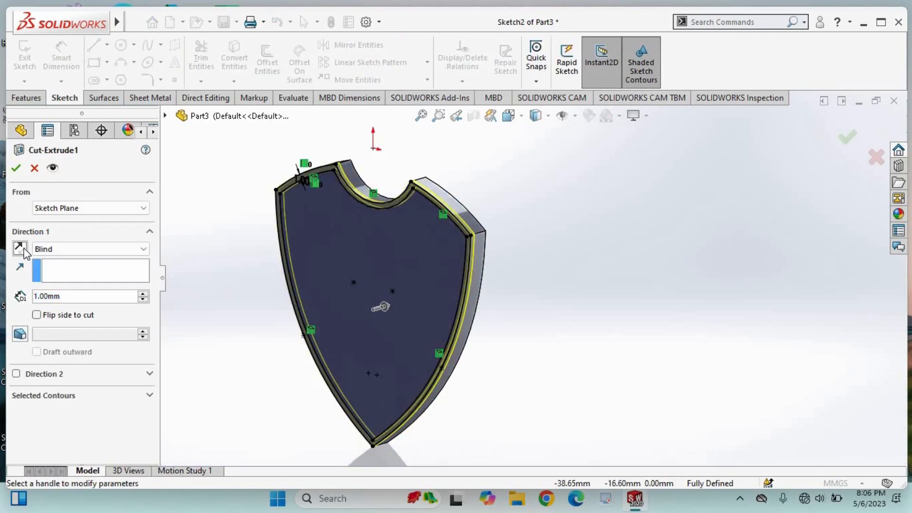
pyautogui.click(15, 168)
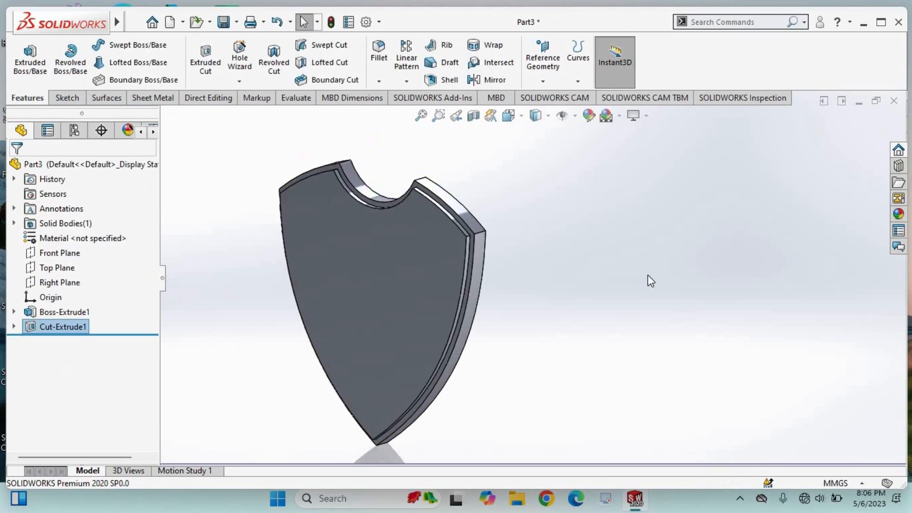
# - Start a new sketch on the shield's raised front face inside the border
pyautogui.moveTo(648, 275); pyautogui.dragTo(415, 211, button='middle')
pyautogui.rightClick(389, 281)
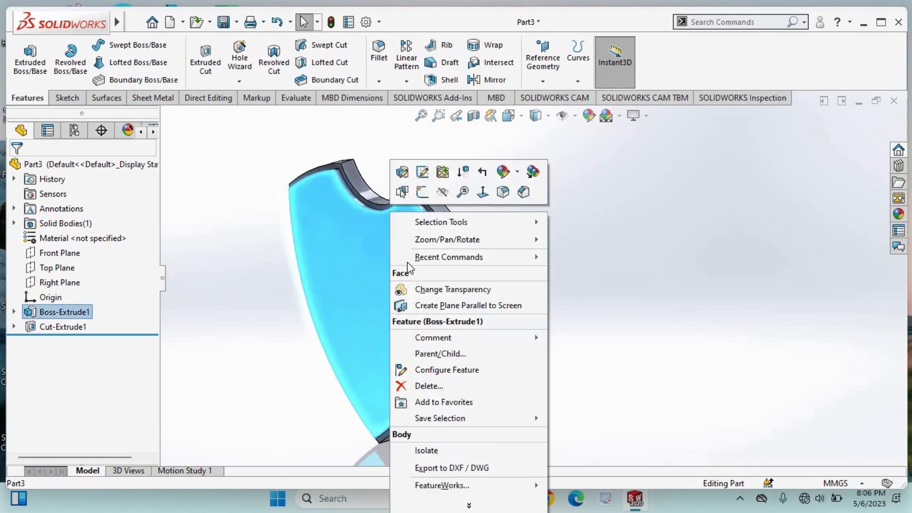
pyautogui.click(422, 192)
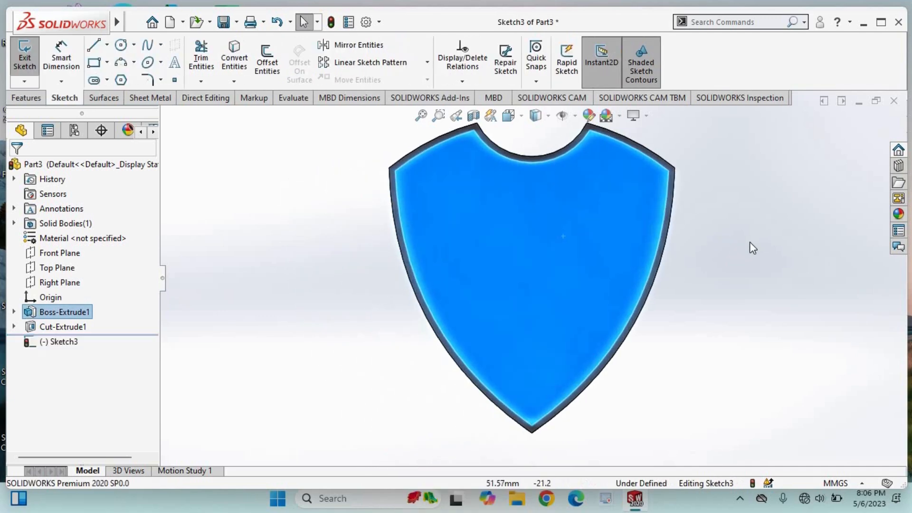
pyautogui.click(629, 253)
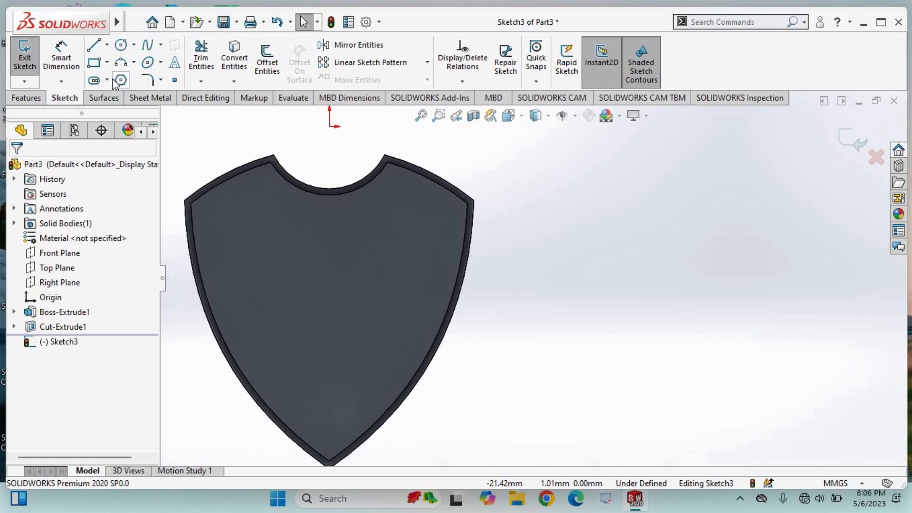
# - Add the sketch text PERISAI to the front face and position it just below the neckline
pyautogui.click(175, 63)
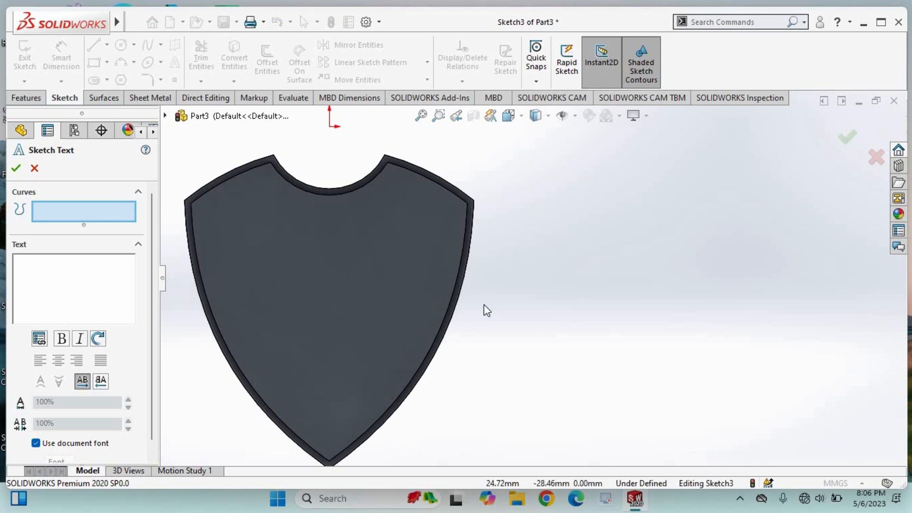
pyautogui.moveTo(259, 222); pyautogui.dragTo(192, 335)
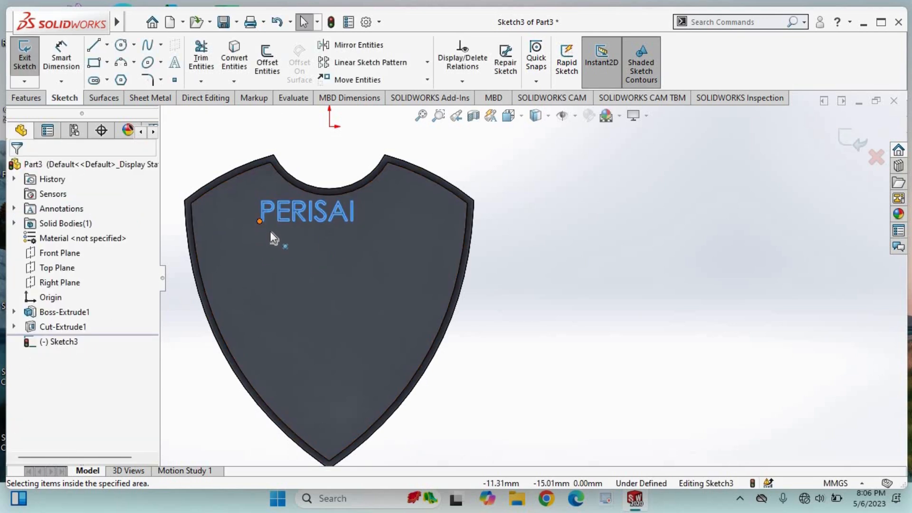
pyautogui.moveTo(271, 233); pyautogui.dragTo(284, 244)
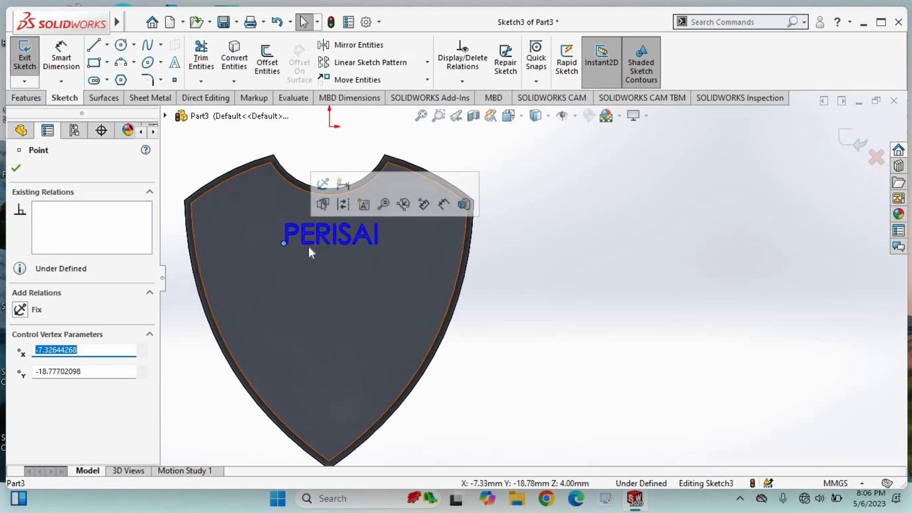
# - Dimension the horizontal distance from the PERISAI text's anchor point to the origin and set it to 8 mm
pyautogui.click(61, 56)
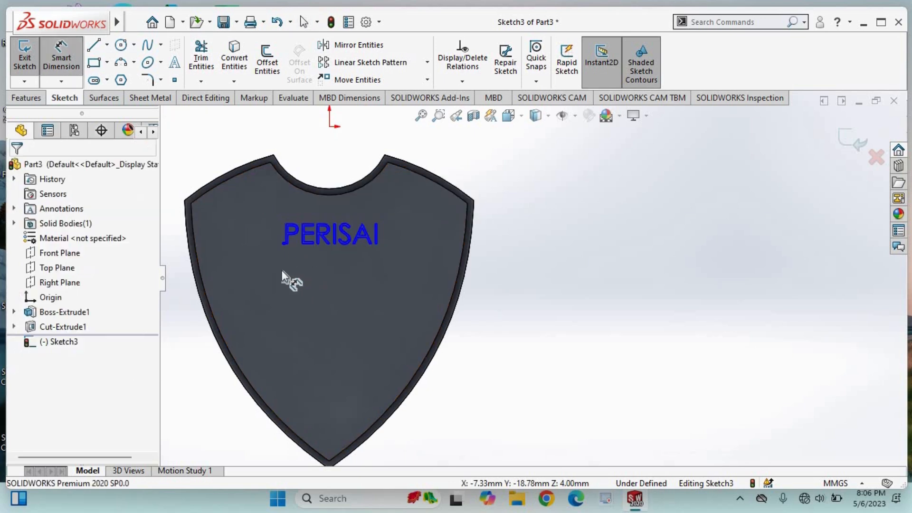
pyautogui.click(284, 243)
pyautogui.click(330, 127)
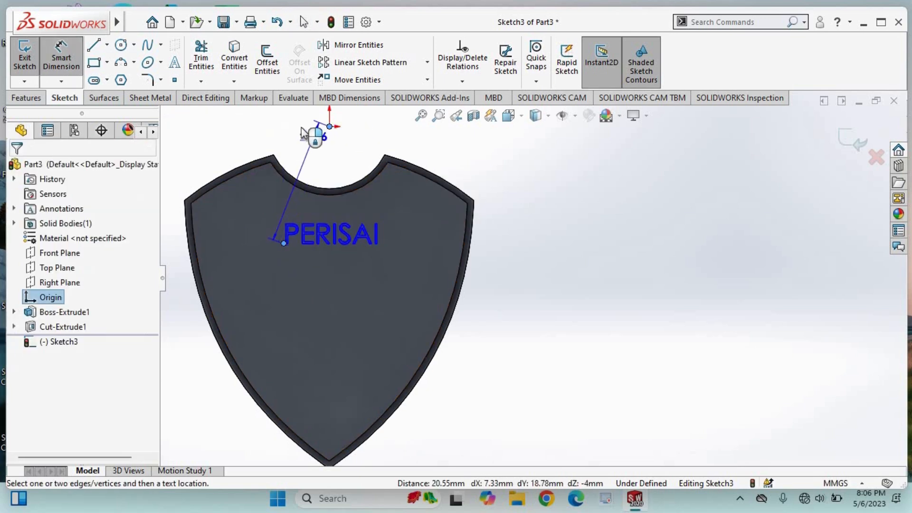
pyautogui.click(297, 120)
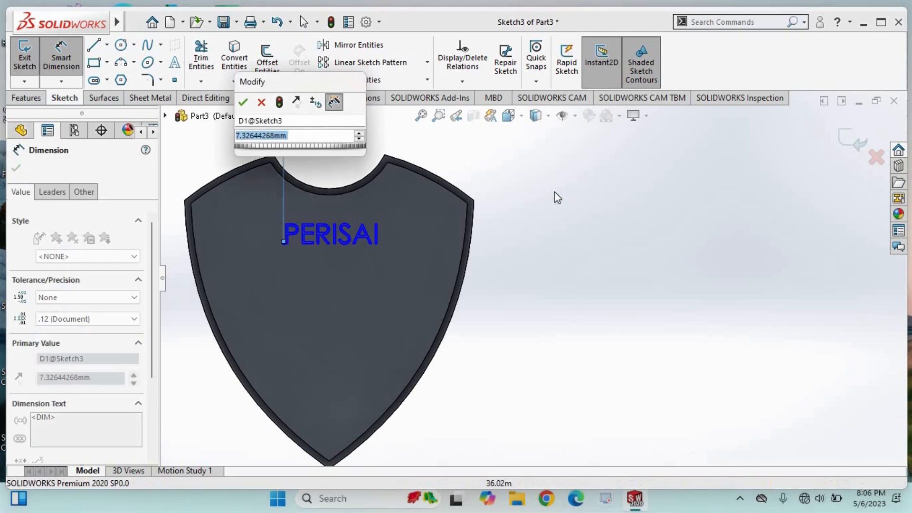
pyautogui.write('8')
pyautogui.press('Return')
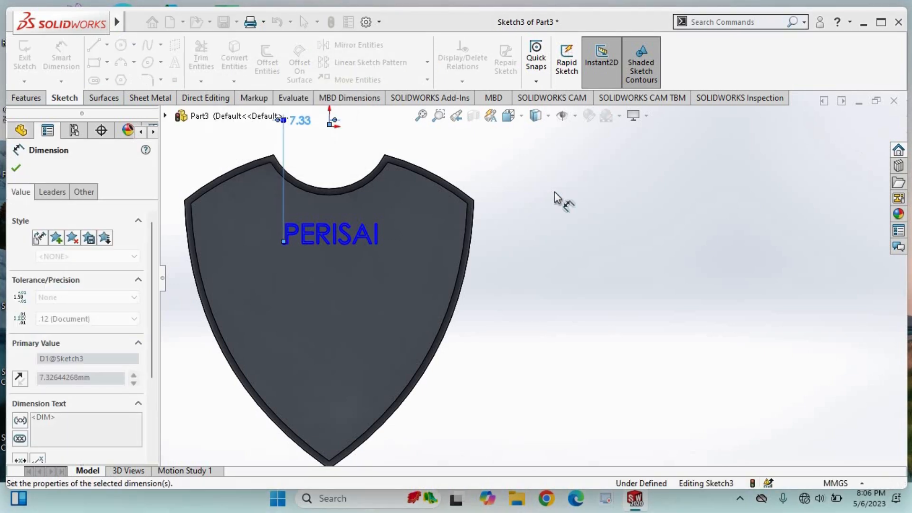
pyautogui.click(16, 168)
pyautogui.press('Escape')
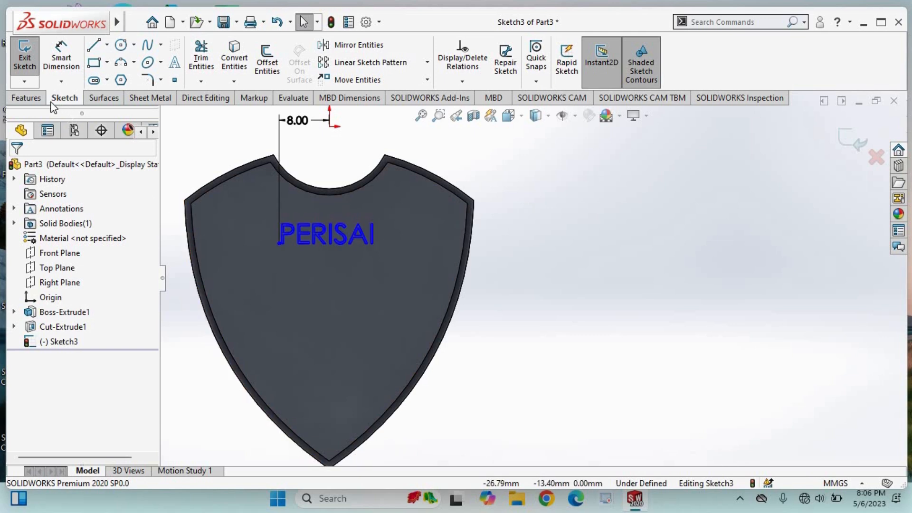
# - Engrave the PERISAI text into the front face with a blind extruded cut 1 mm deep
pyautogui.click(26, 97)
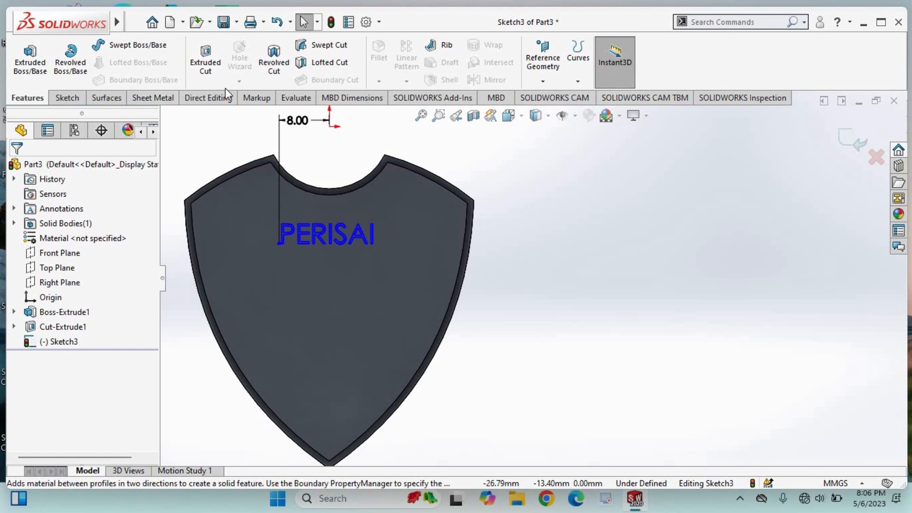
pyautogui.click(205, 62)
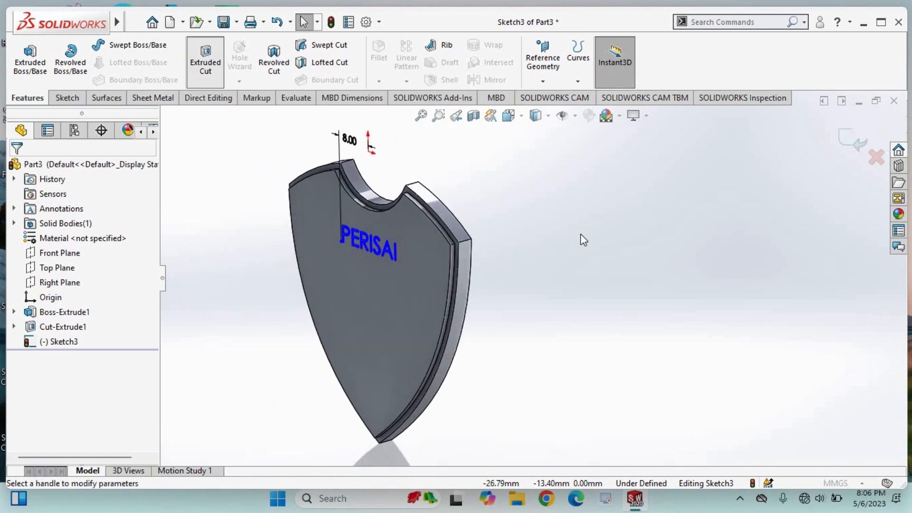
pyautogui.scroll(-3, 511, 232)
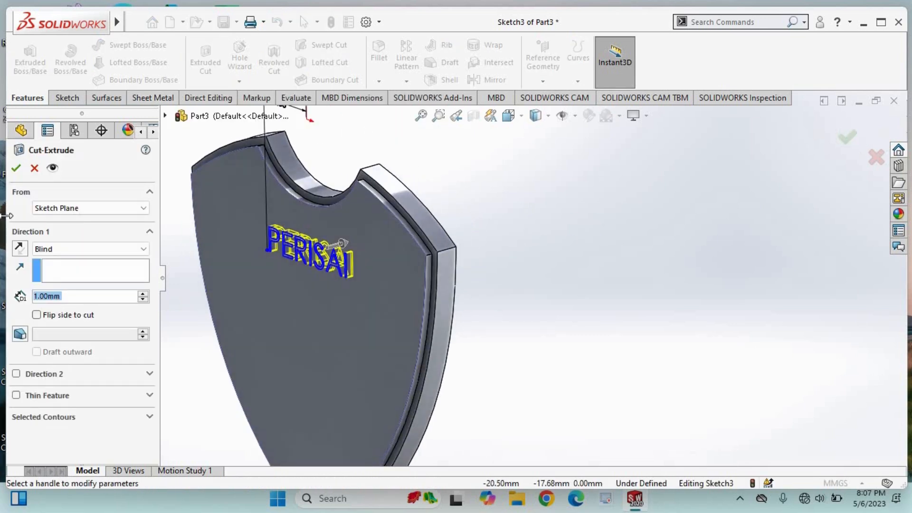
pyautogui.click(17, 169)
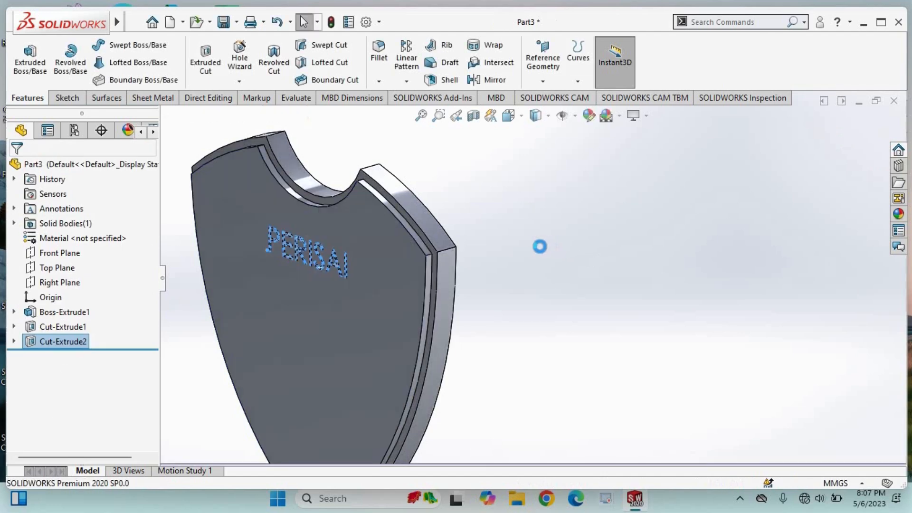
# - Start a new sketch on the shield's raised front face, inside the stepped border
pyautogui.scroll(-3, 375, 241)
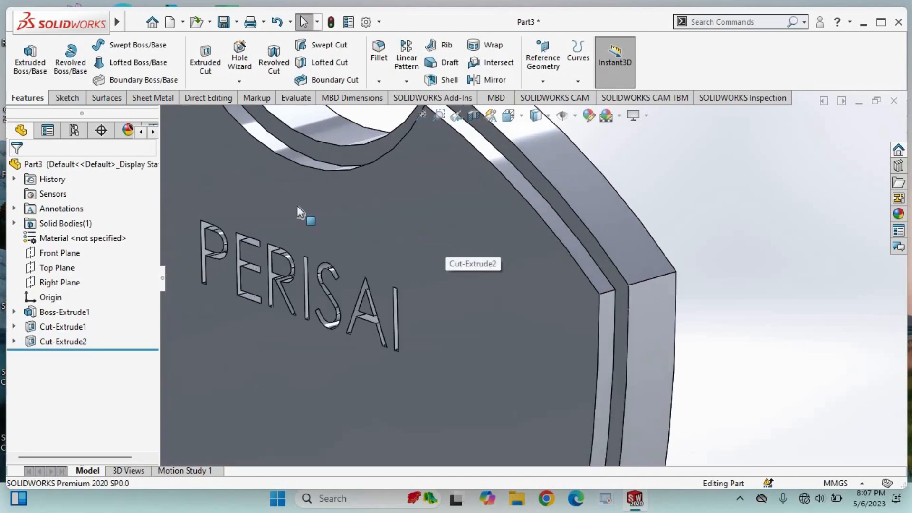
pyautogui.scroll(6, 297, 206)
pyautogui.scroll(-2, 708, 363)
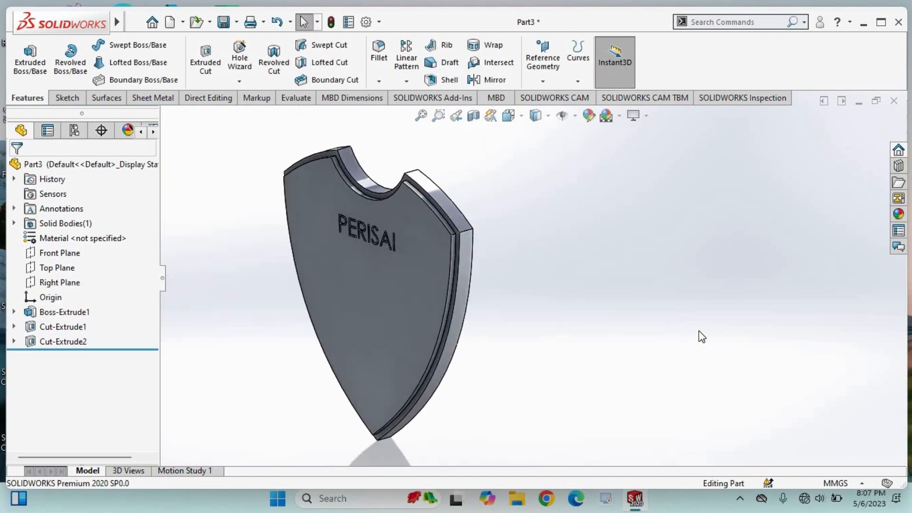
pyautogui.rightClick(396, 283)
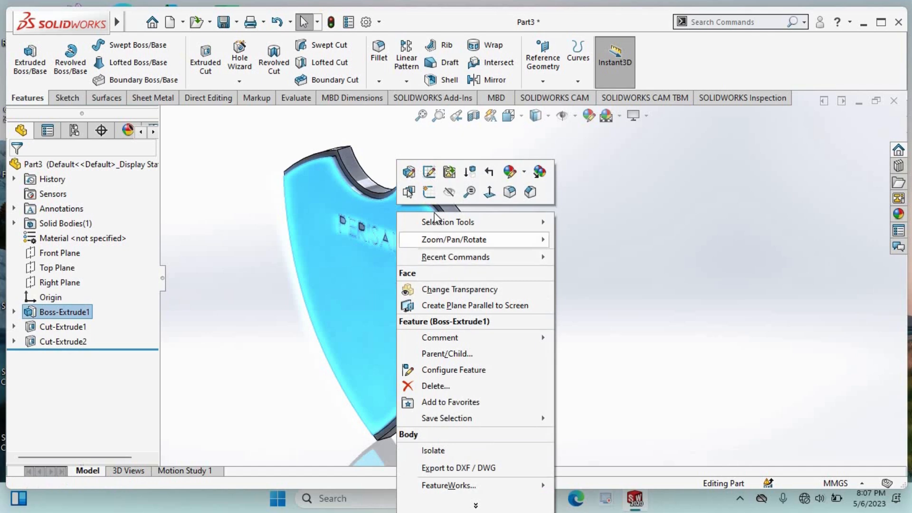
pyautogui.click(429, 193)
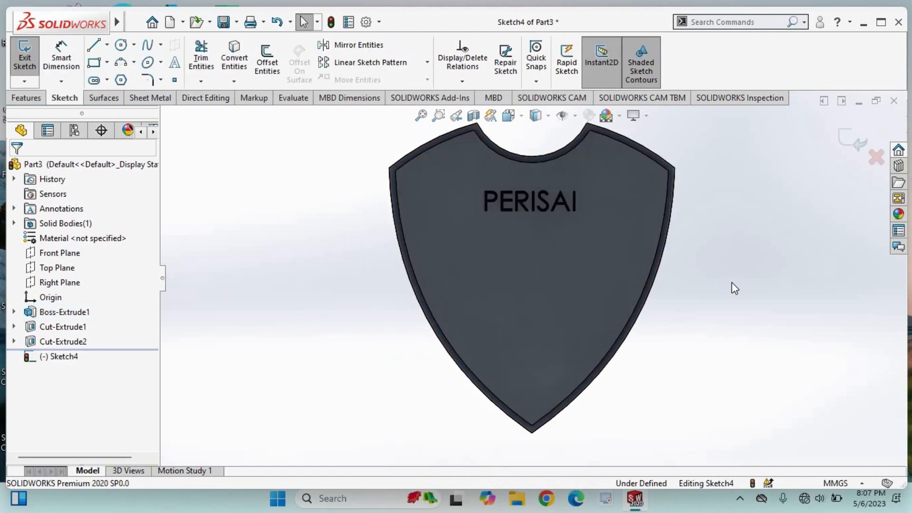
pyautogui.scroll(2, 743, 263)
pyautogui.scroll(-3, 743, 263)
pyautogui.scroll(1, 609, 279)
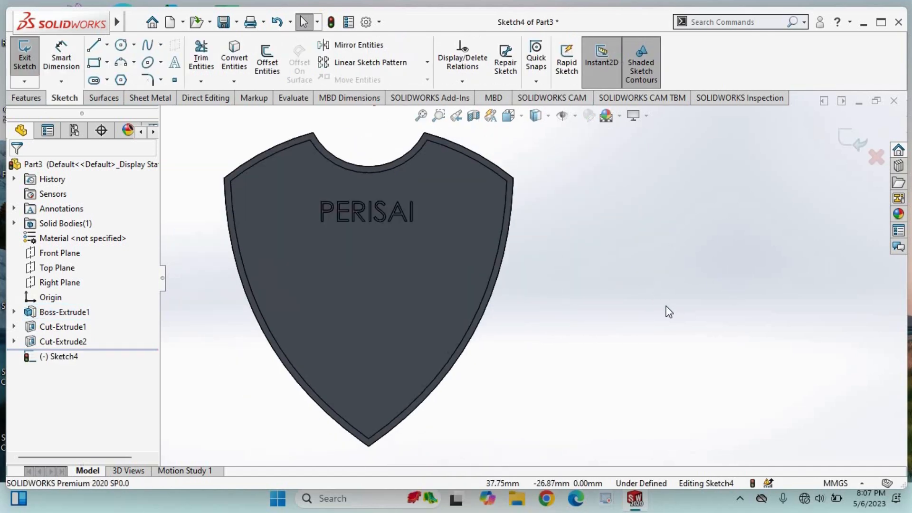
# - Draw a circle centred on the shield's vertical centreline below the PERISAI text and set its diameter to 20 mm
pyautogui.click(122, 46)
pyautogui.click(368, 301)
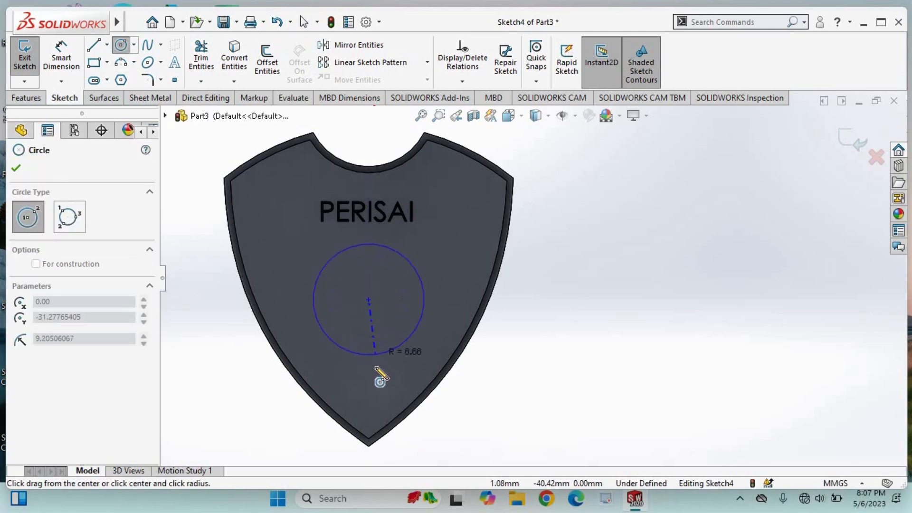
pyautogui.click(373, 363)
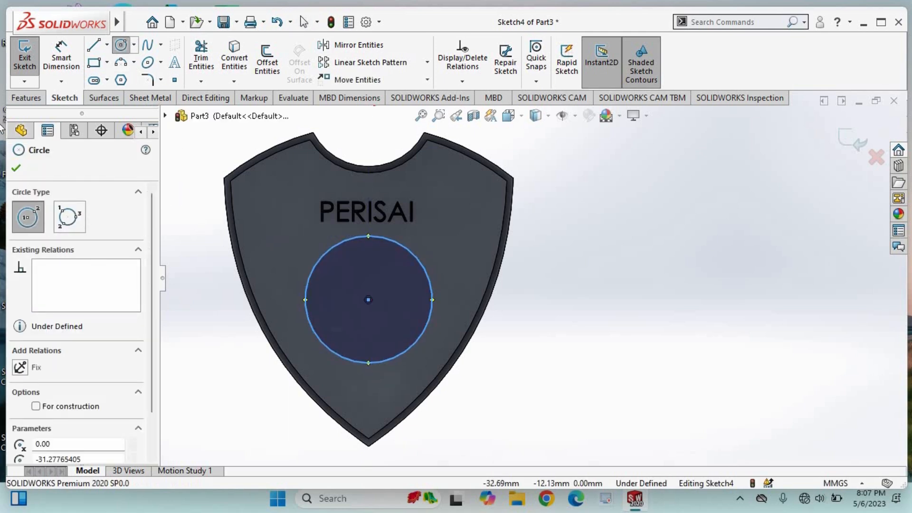
pyautogui.click(61, 57)
pyautogui.click(430, 285)
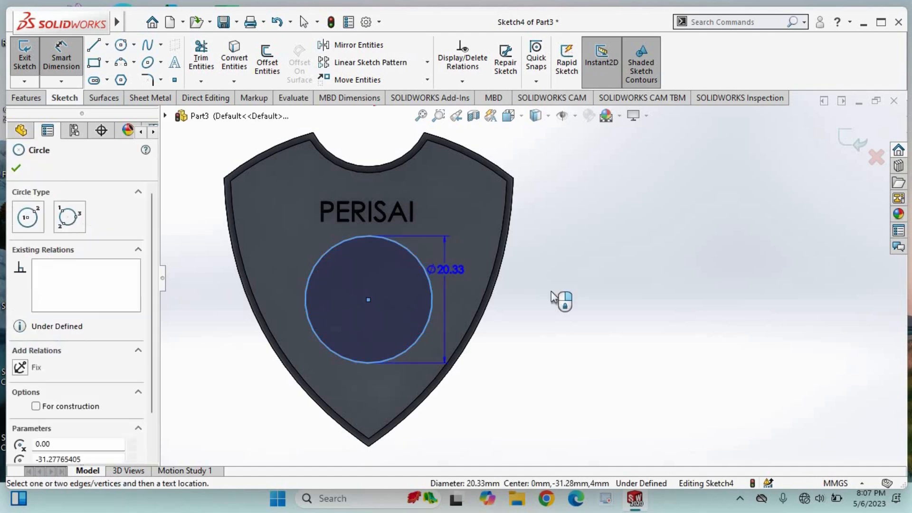
pyautogui.click(572, 301)
pyautogui.write('20')
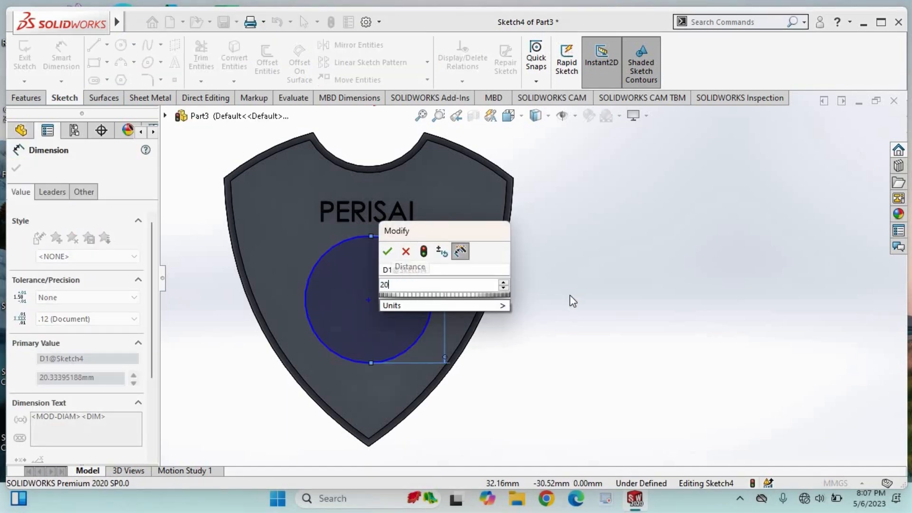
pyautogui.press('Return')
pyautogui.click(17, 170)
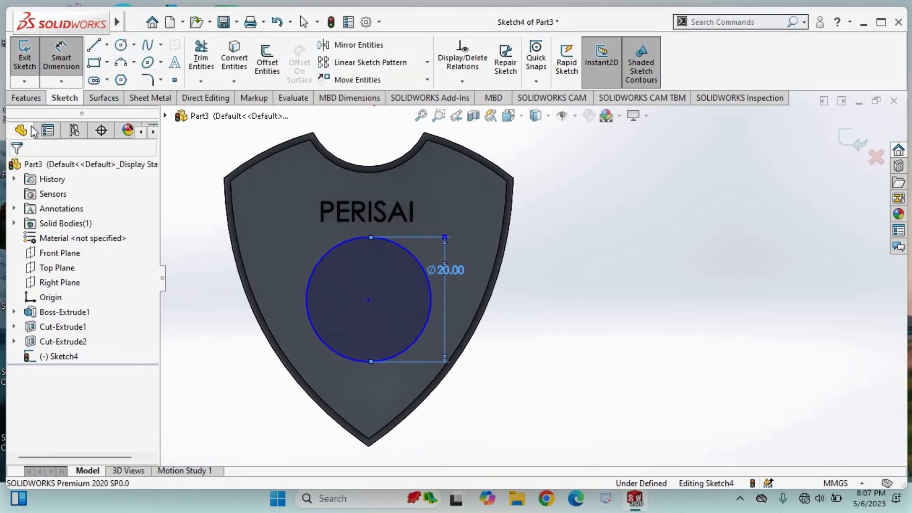
pyautogui.press('Escape')
# - Cut the circle into the front face with a blind extruded cut 1 mm deep
pyautogui.click(27, 98)
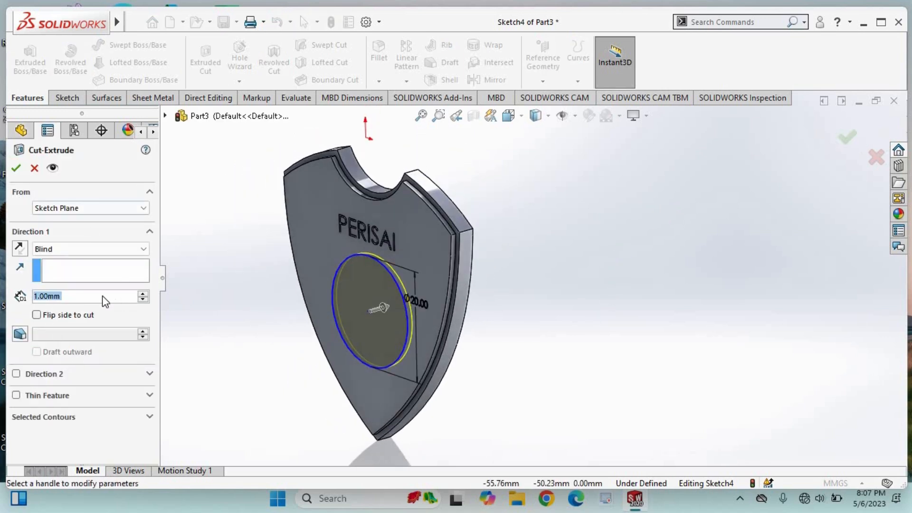
pyautogui.write('2')
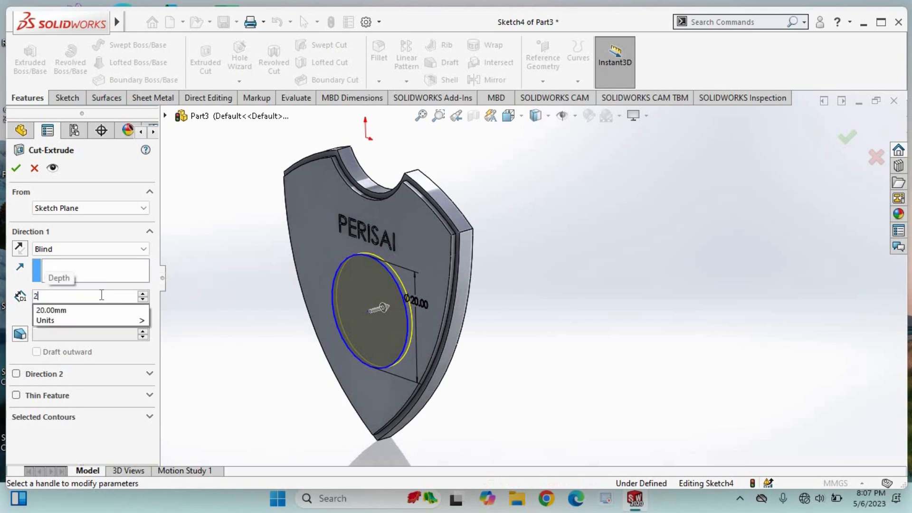
pyautogui.press('Return')
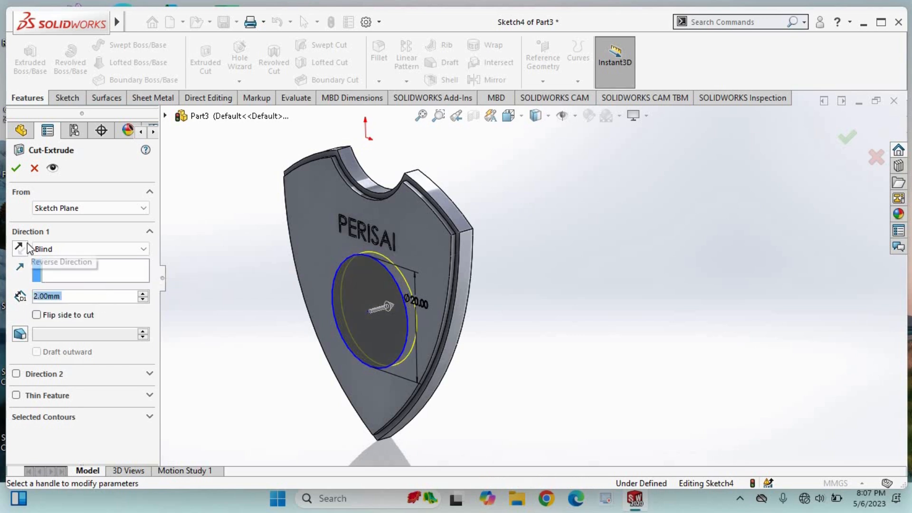
pyautogui.write('1')
pyautogui.press('Return')
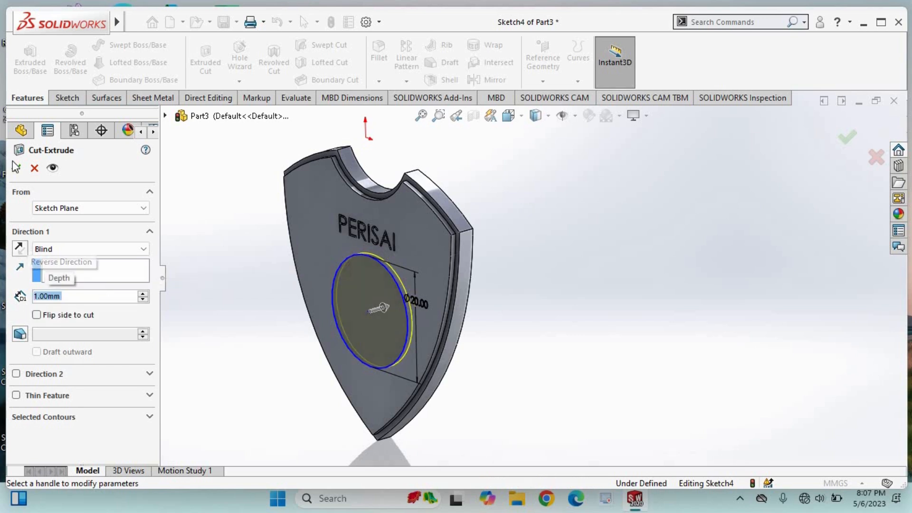
pyautogui.click(16, 168)
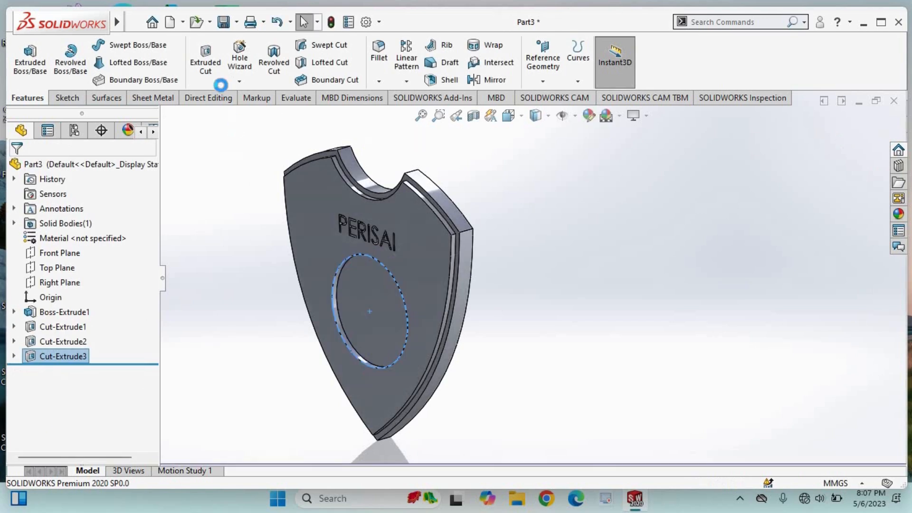
# - Try to chamfer the shield's whole front face with a 1 mm distance
pyautogui.click(381, 83)
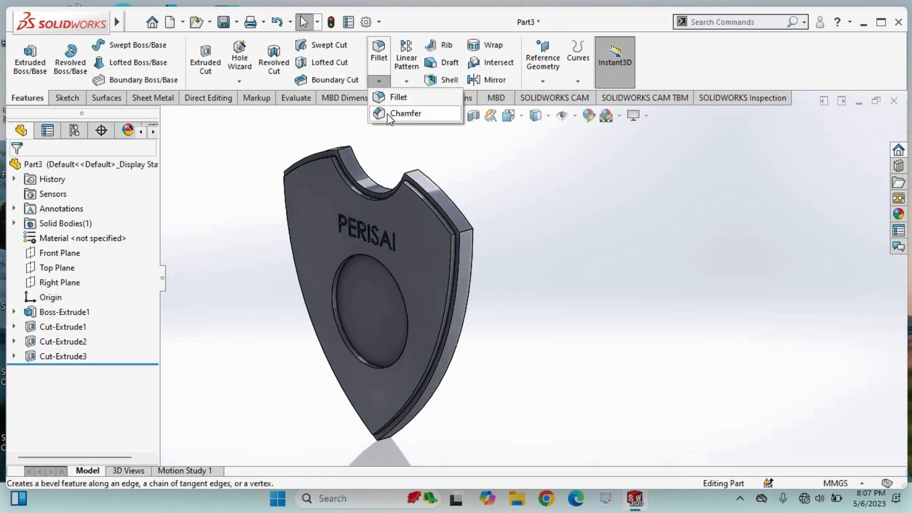
pyautogui.click(388, 113)
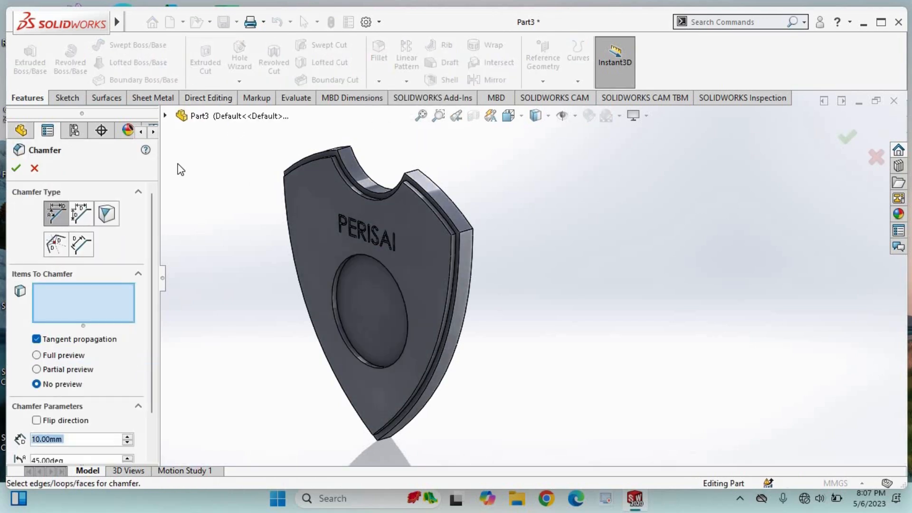
pyautogui.write('1')
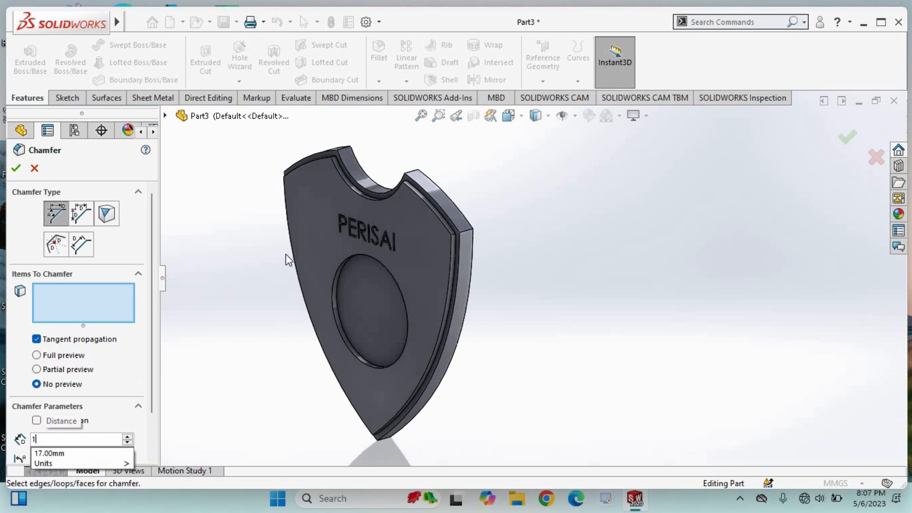
pyautogui.press('Return')
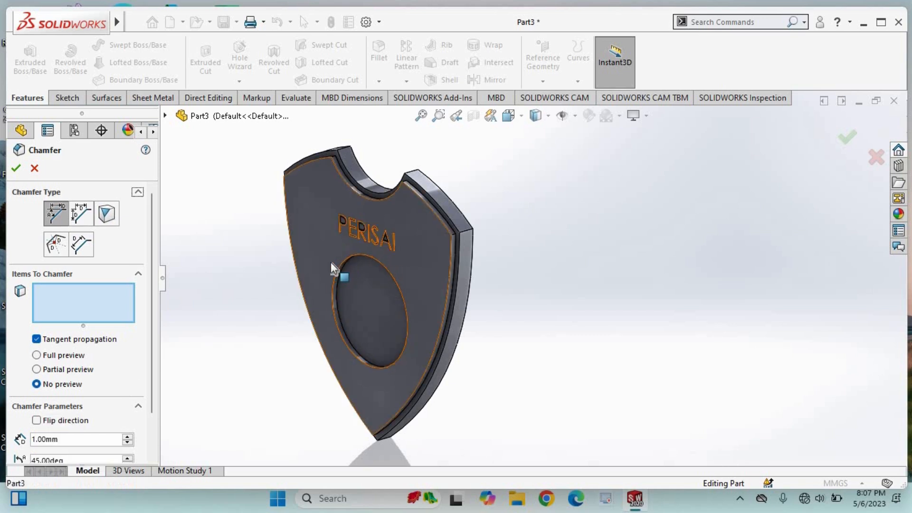
pyautogui.click(331, 262)
pyautogui.click(16, 169)
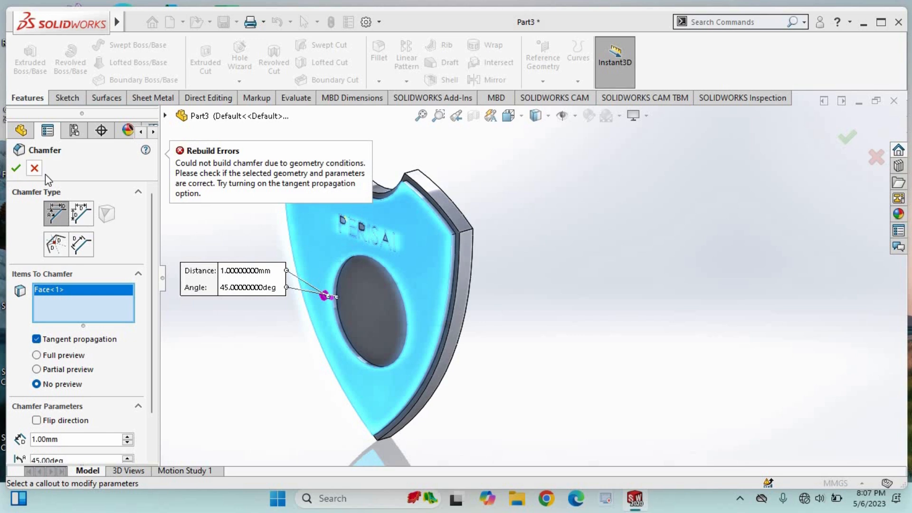
pyautogui.click(34, 168)
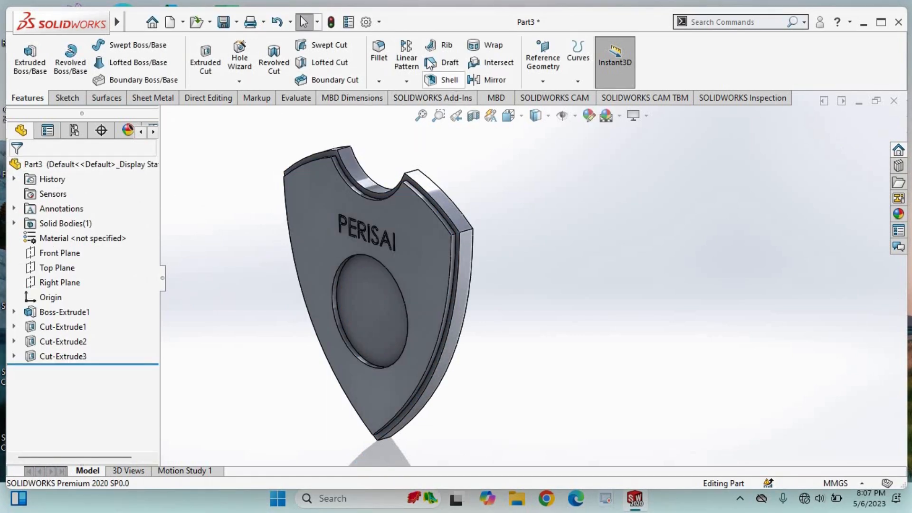
# - Chamfer the outer circular edge of the round recess with a 1 mm distance at 45 degrees
pyautogui.click(379, 81)
pyautogui.scroll(-3, 190, 325)
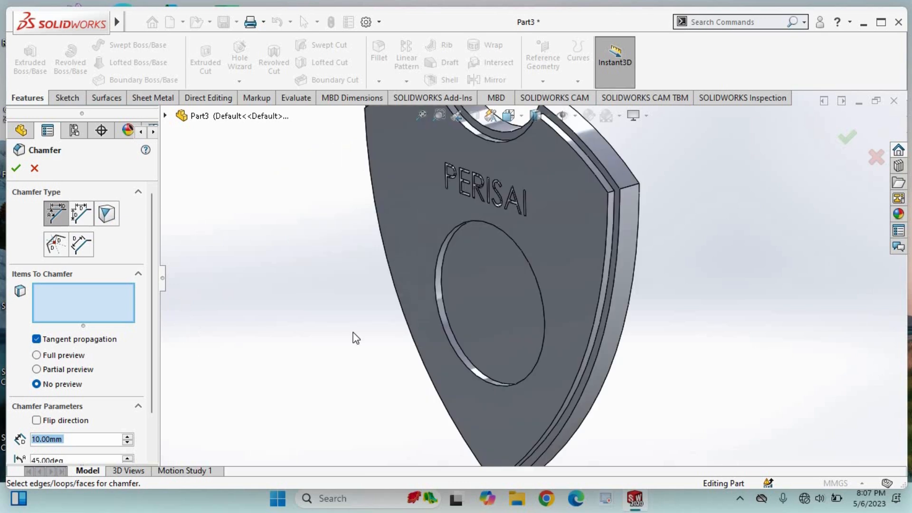
pyautogui.scroll(2, 625, 213)
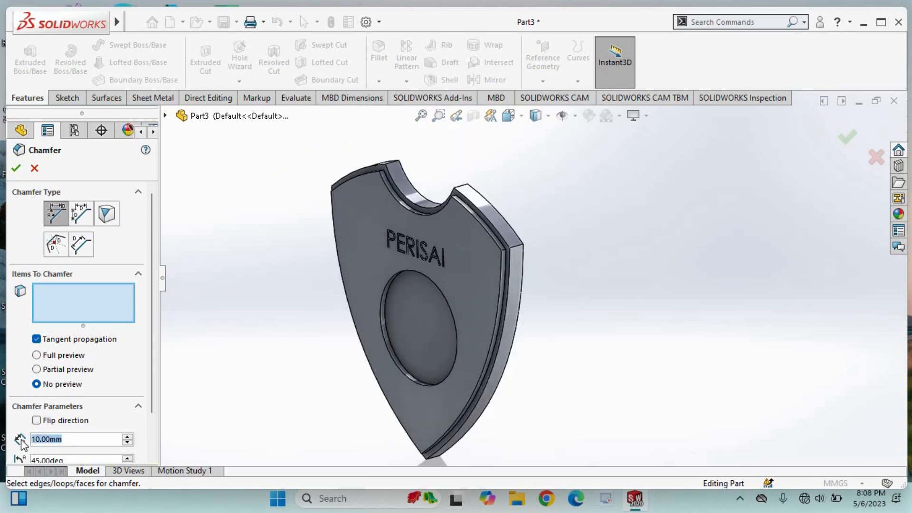
pyautogui.write('1')
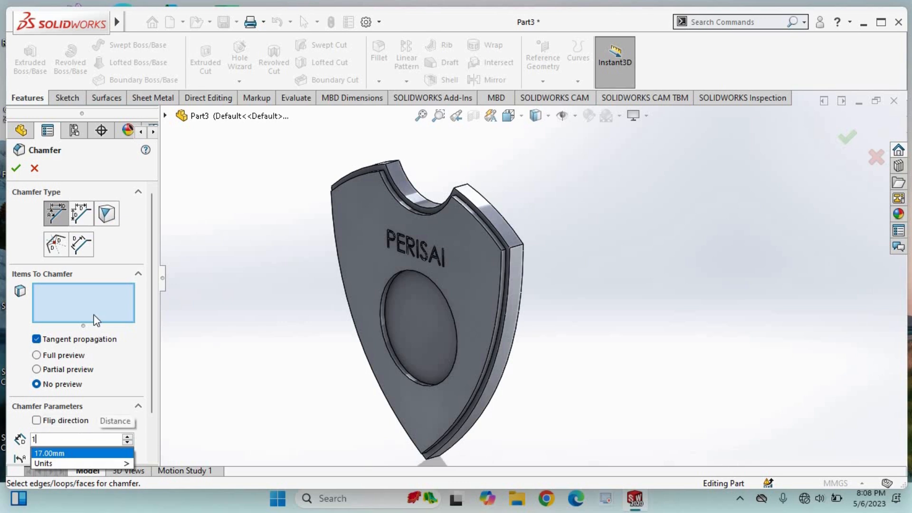
pyautogui.click(97, 299)
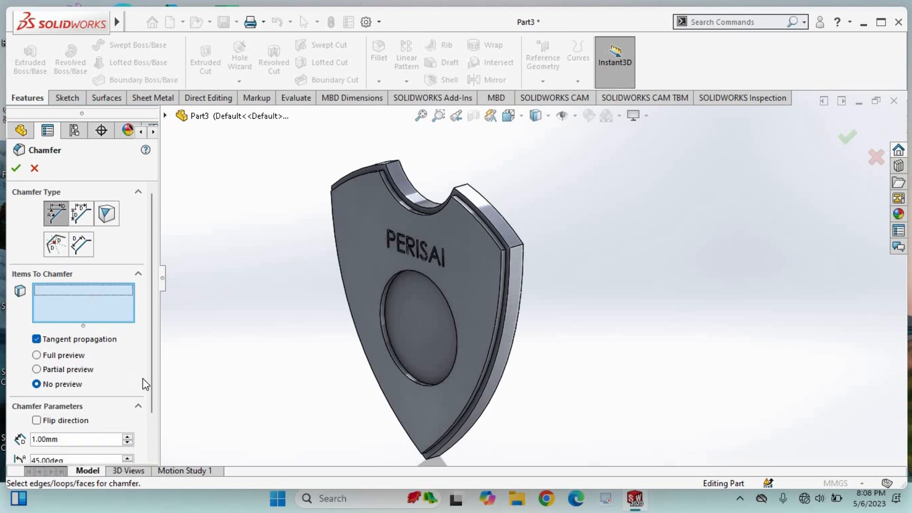
pyautogui.click(384, 286)
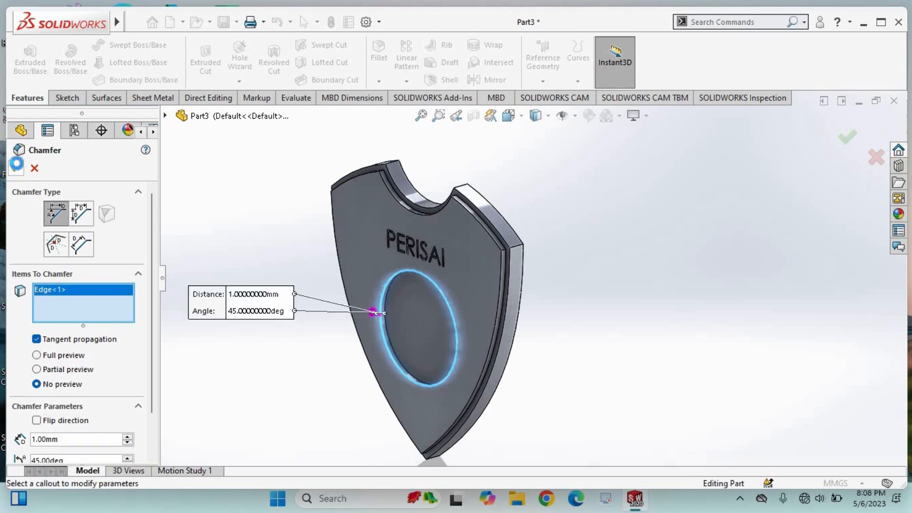
pyautogui.click(16, 164)
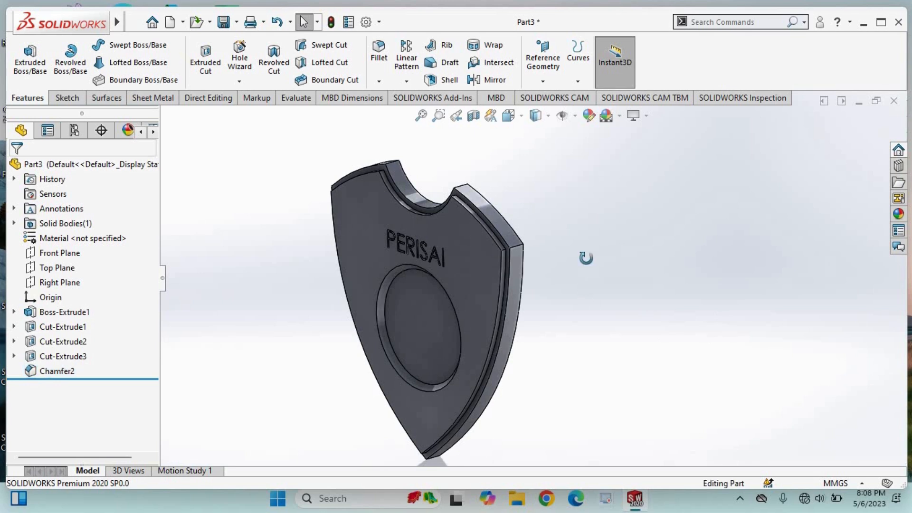
# - Find and start the Flex command in Bending mode and select the shield body as its input
pyautogui.moveTo(585, 258); pyautogui.dragTo(594, 293, button='middle')
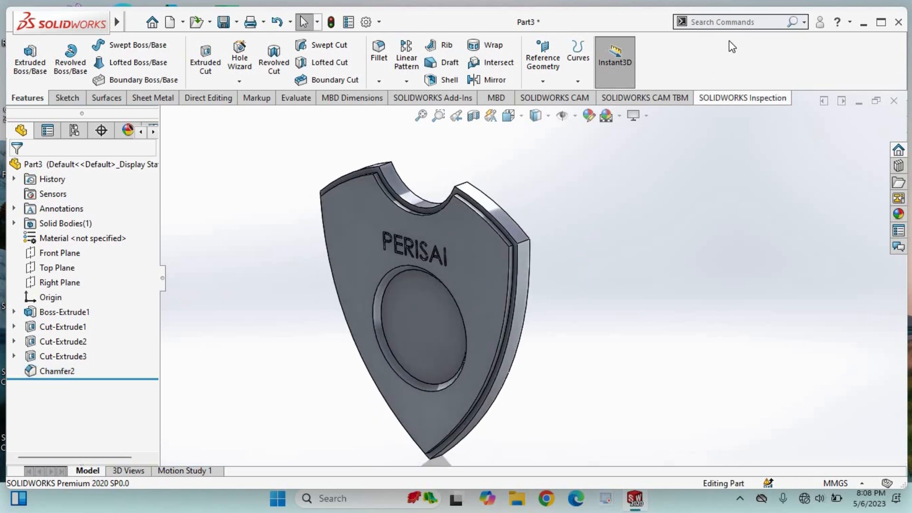
pyautogui.click(726, 21)
pyautogui.write('F')
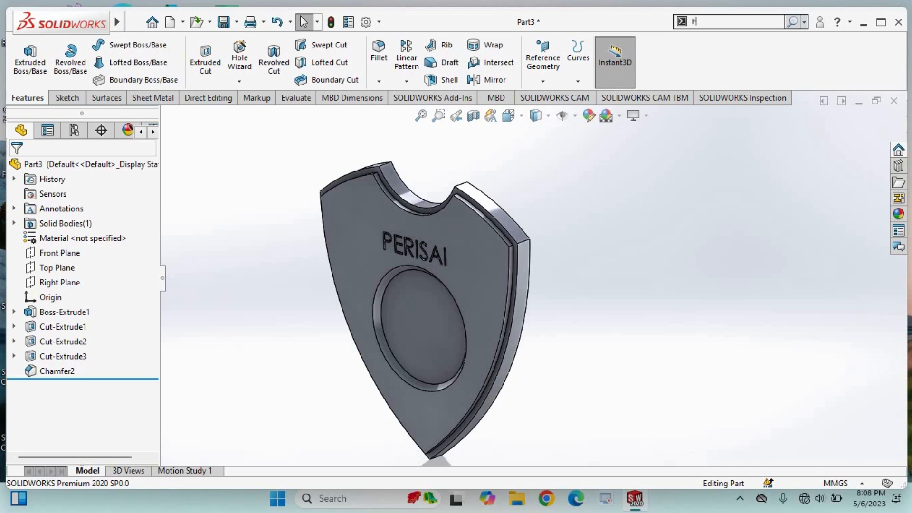
pyautogui.write('LEX')
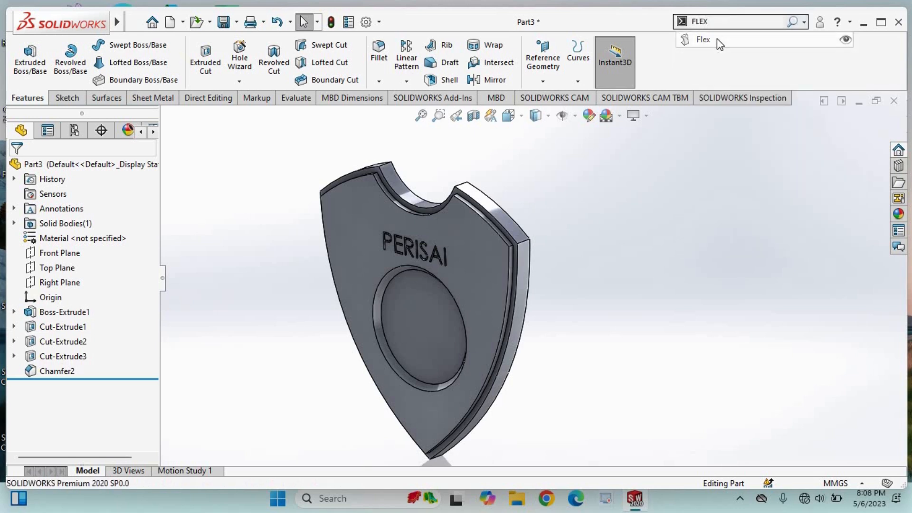
pyautogui.click(703, 39)
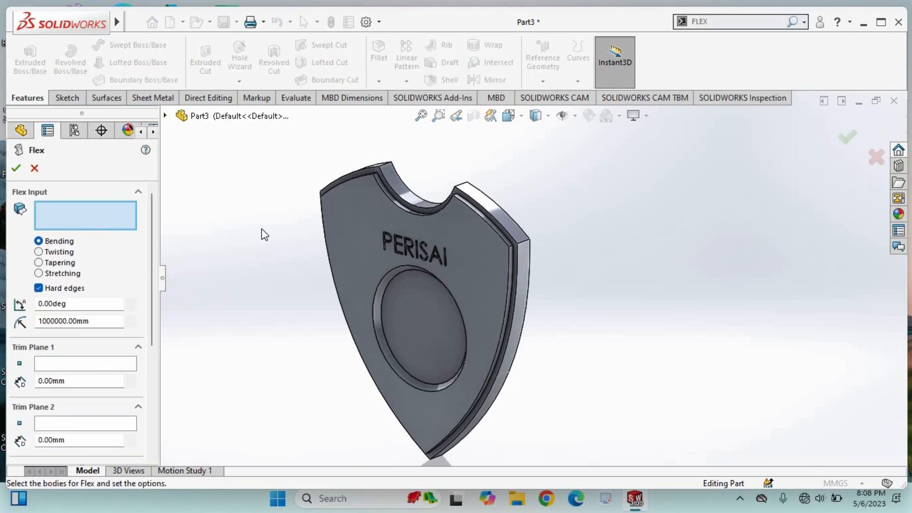
pyautogui.click(363, 227)
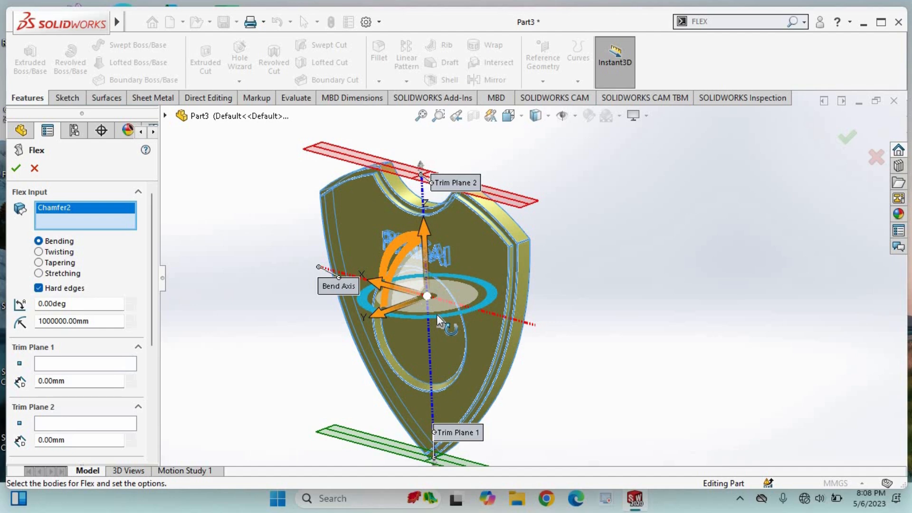
pyautogui.moveTo(437, 314); pyautogui.dragTo(450, 312)
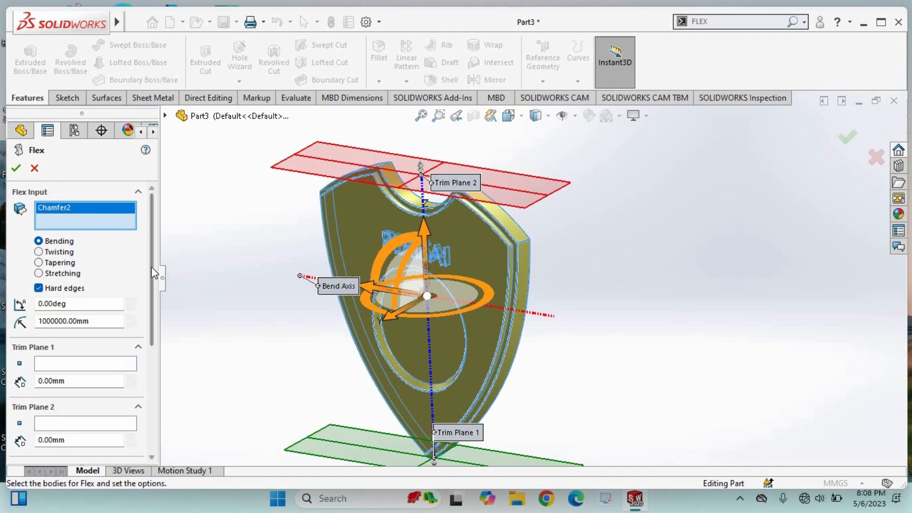
pyautogui.moveTo(151, 266); pyautogui.dragTo(158, 286)
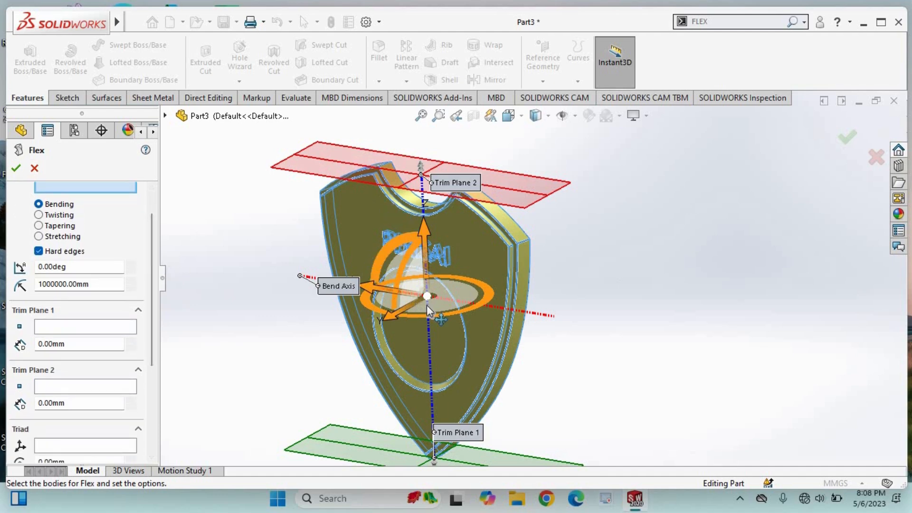
pyautogui.moveTo(428, 317); pyautogui.dragTo(417, 316)
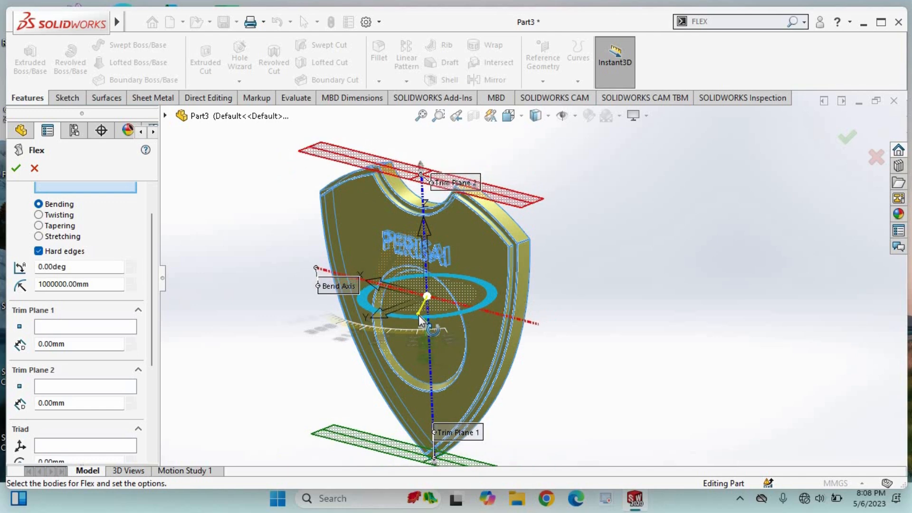
pyautogui.moveTo(395, 274); pyautogui.dragTo(405, 256)
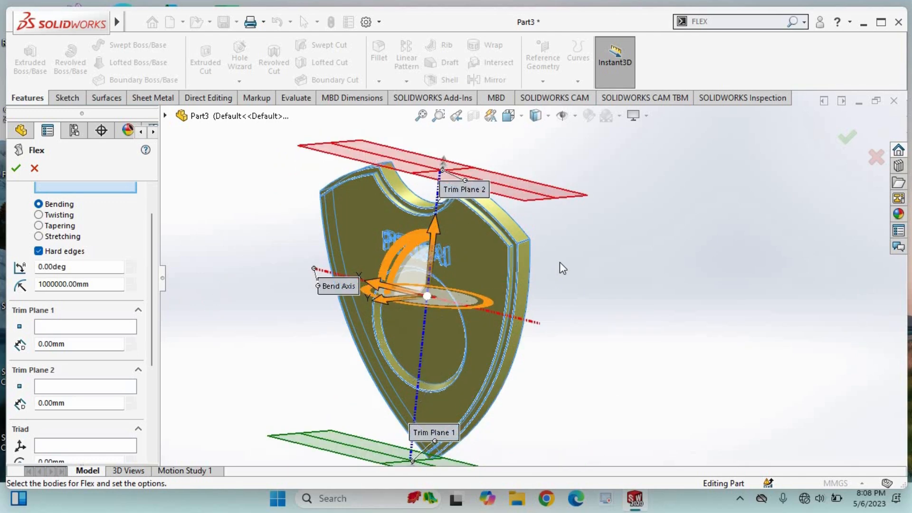
pyautogui.click(34, 168)
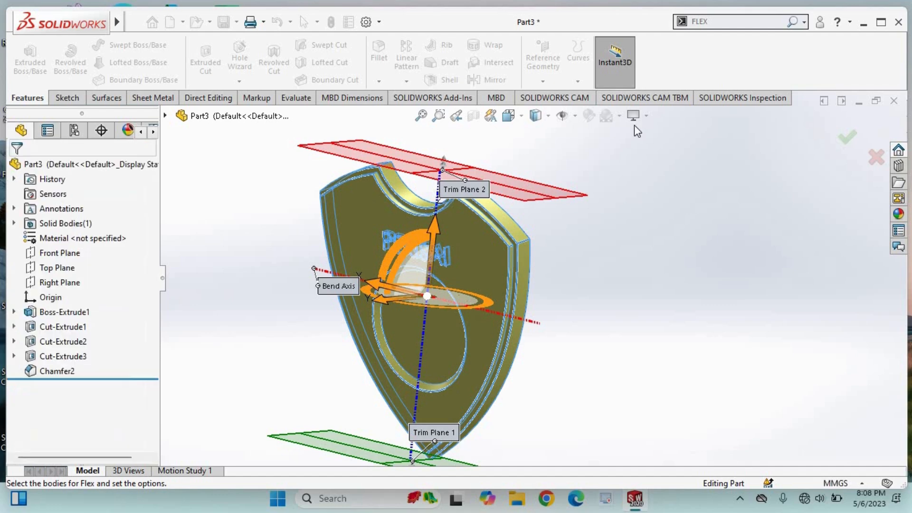
# - Start a Flex in Bending mode on the shield body and rotate its triad to about -88 degrees around Y, making the bend axis vertical
pyautogui.click(788, 23)
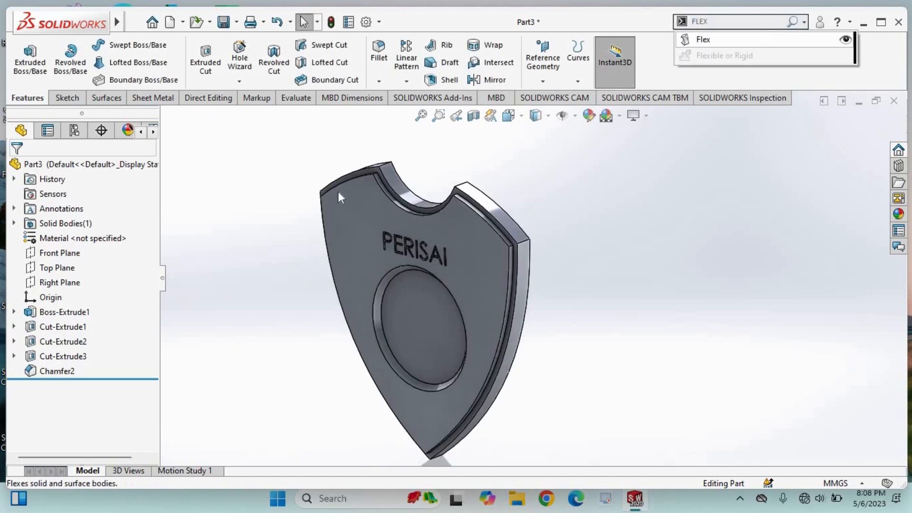
pyautogui.click(735, 40)
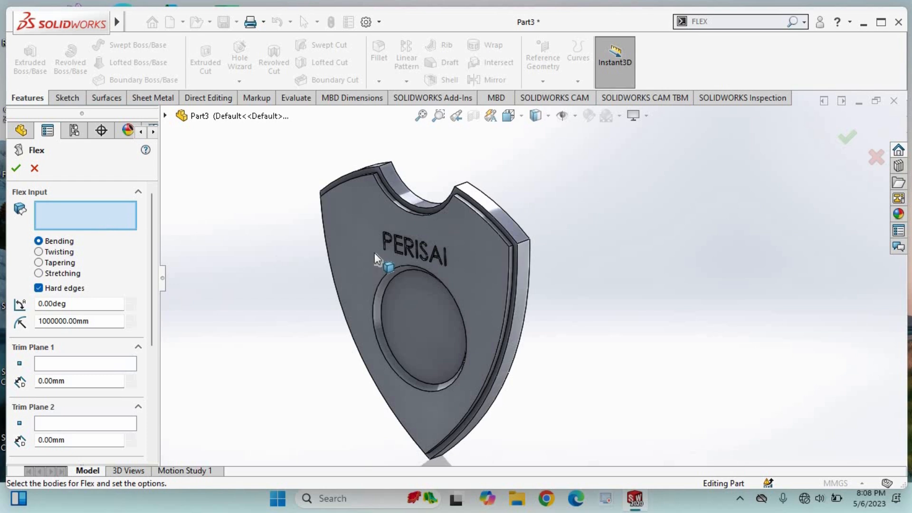
pyautogui.click(342, 244)
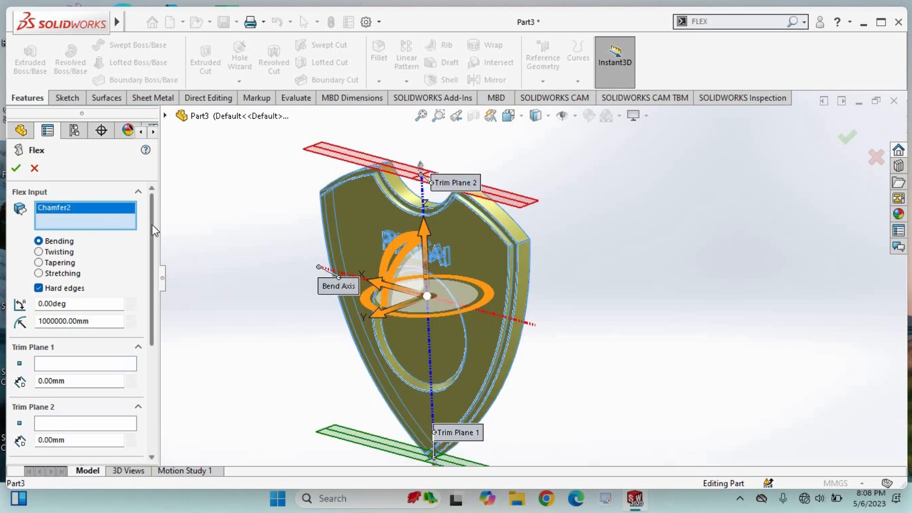
pyautogui.moveTo(152, 224); pyautogui.dragTo(155, 296)
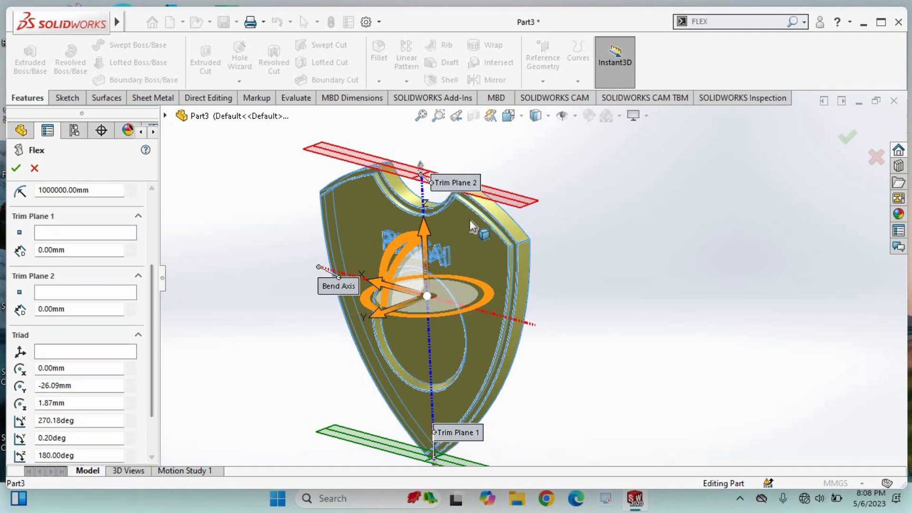
pyautogui.moveTo(389, 241)
pyautogui.mouseDown()
pyautogui.moveTo(369, 267)
pyautogui.moveTo(405, 319)
pyautogui.mouseUp()
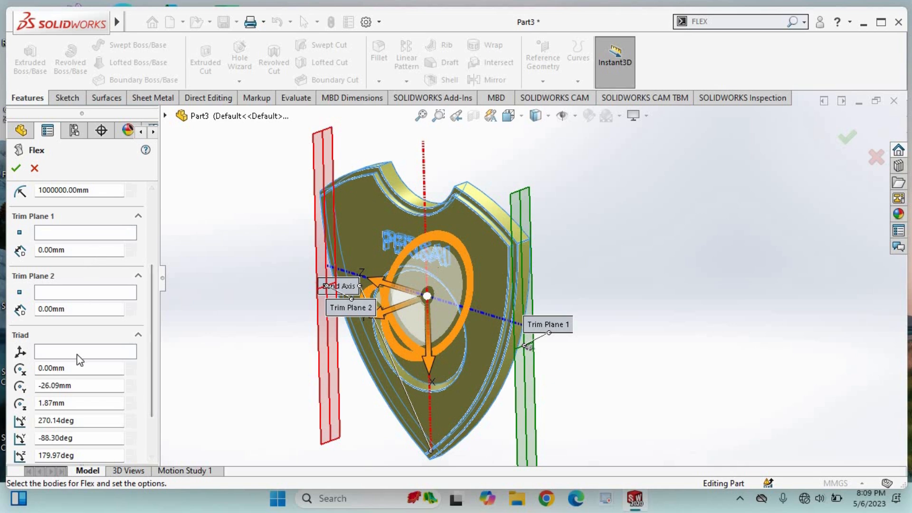
# - Bend the shield about the vertical axis by 45 degrees and accept the Flex
pyautogui.moveTo(147, 281); pyautogui.dragTo(162, 209)
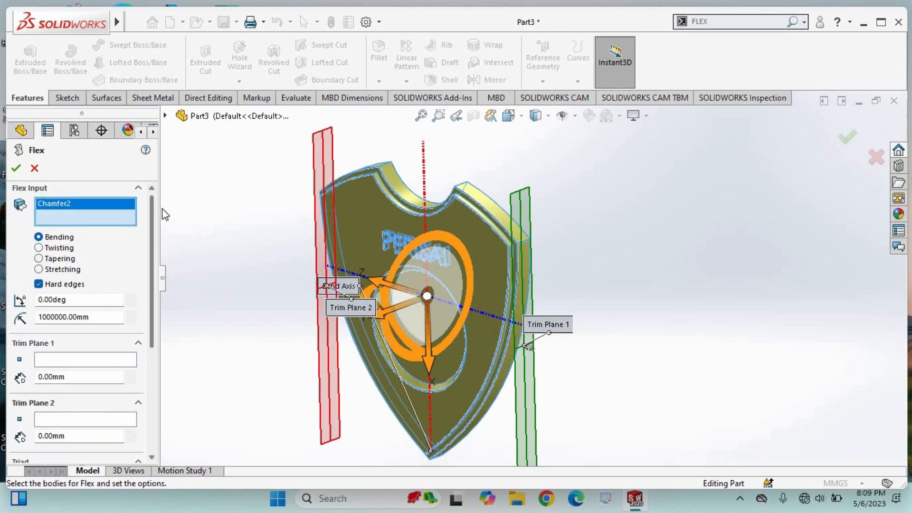
pyautogui.click(82, 303)
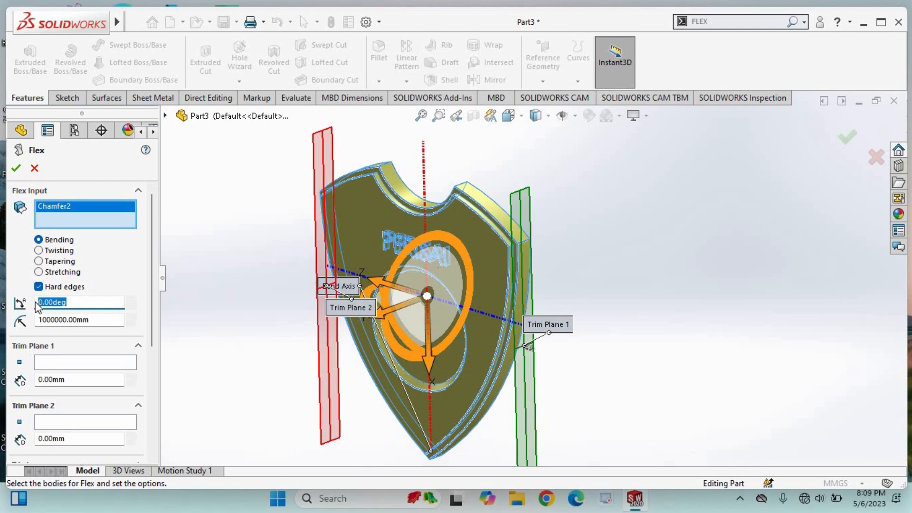
pyautogui.press('Return')
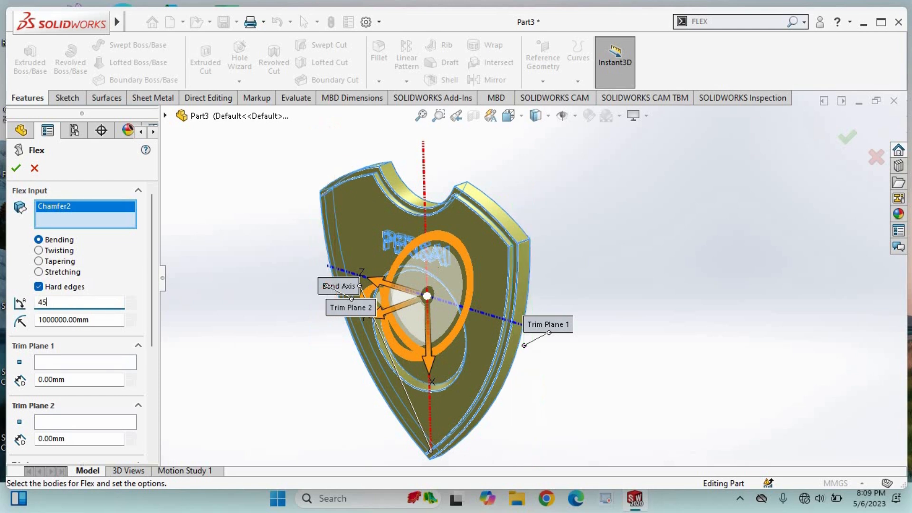
pyautogui.click(16, 169)
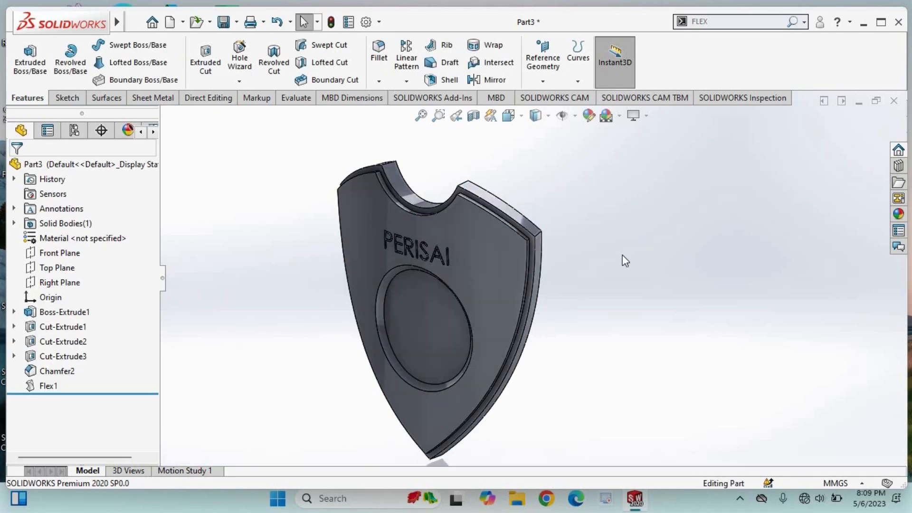
# - Add a second Flex in Bending mode to the shield body, bending it 30 degrees about the default horizontal axis
pyautogui.moveTo(586, 241); pyautogui.dragTo(600, 255, button='middle')
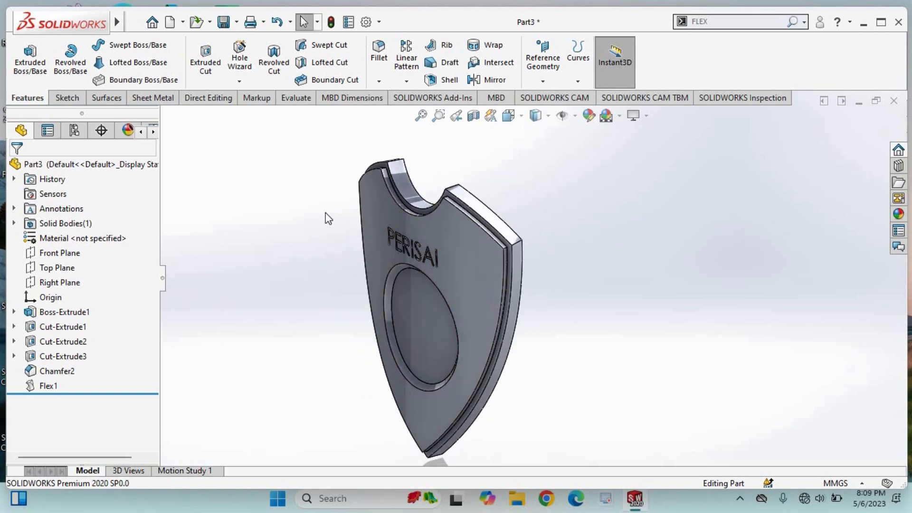
pyautogui.click(767, 22)
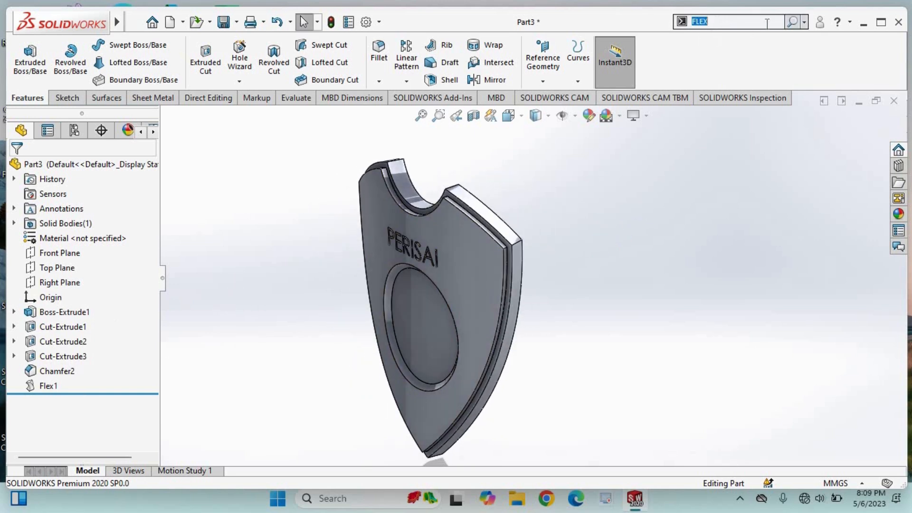
pyautogui.click(791, 22)
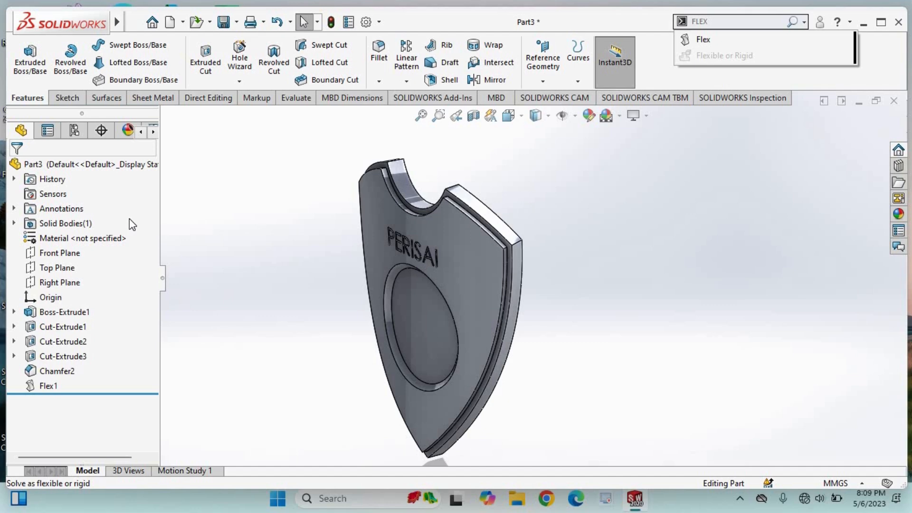
pyautogui.click(702, 40)
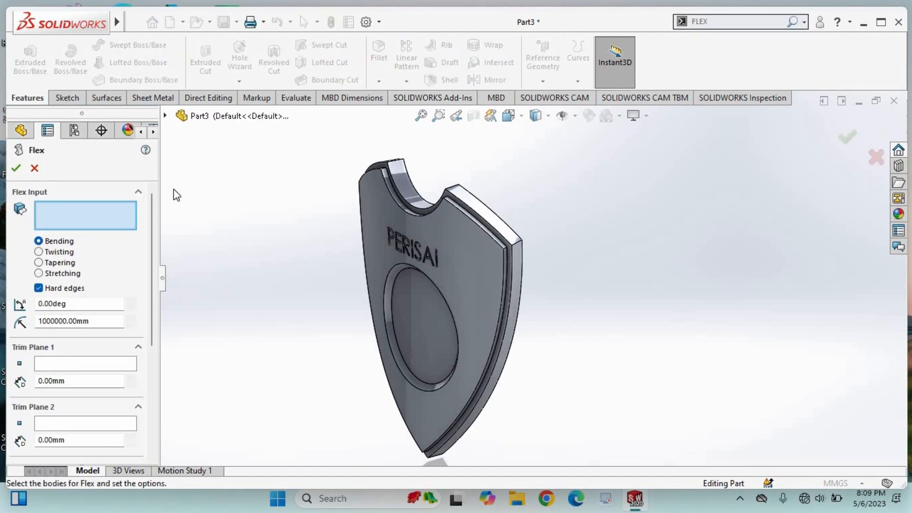
pyautogui.click(387, 213)
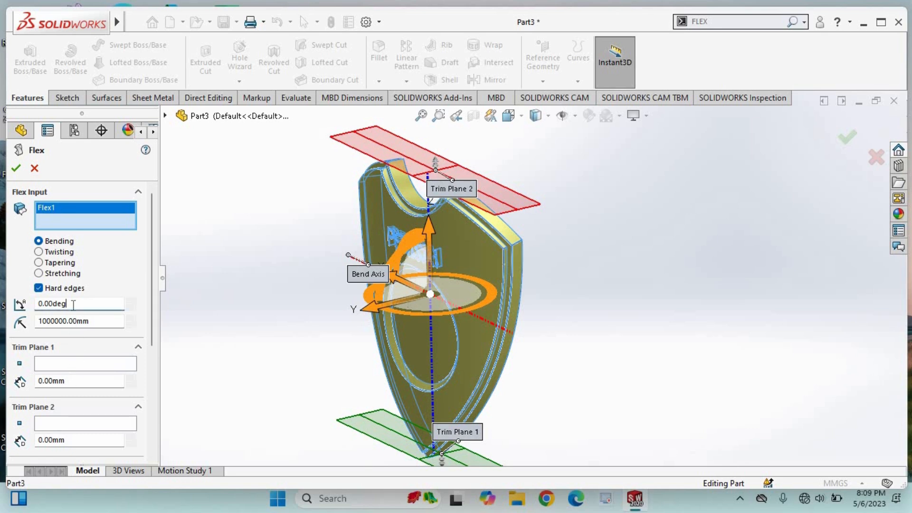
pyautogui.write('3')
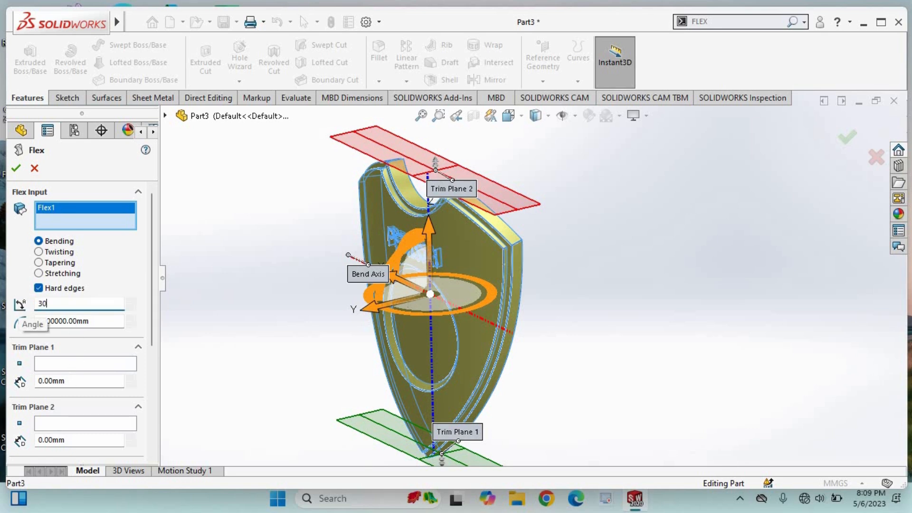
pyautogui.write('0')
pyautogui.press('Return')
pyautogui.click(15, 168)
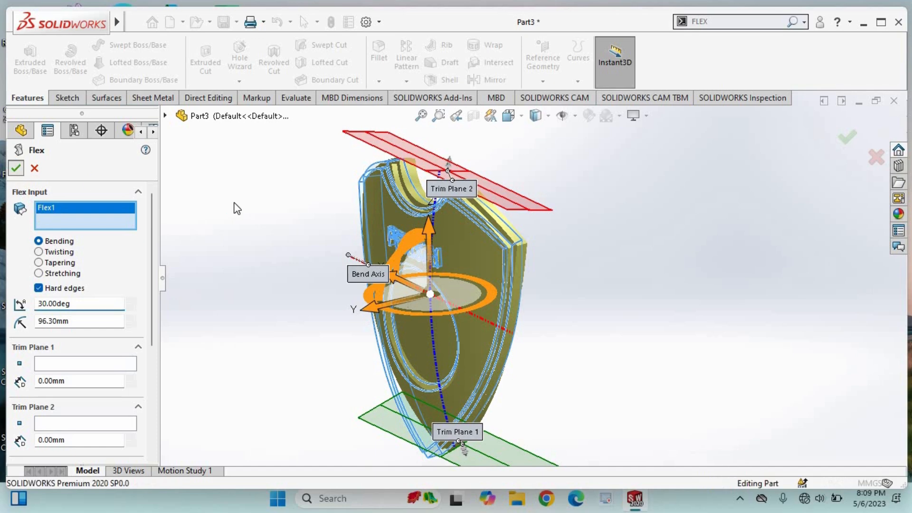
# - Apply the brushed nickel metal appearance to the whole part
pyautogui.moveTo(598, 329); pyautogui.dragTo(620, 340, button='middle')
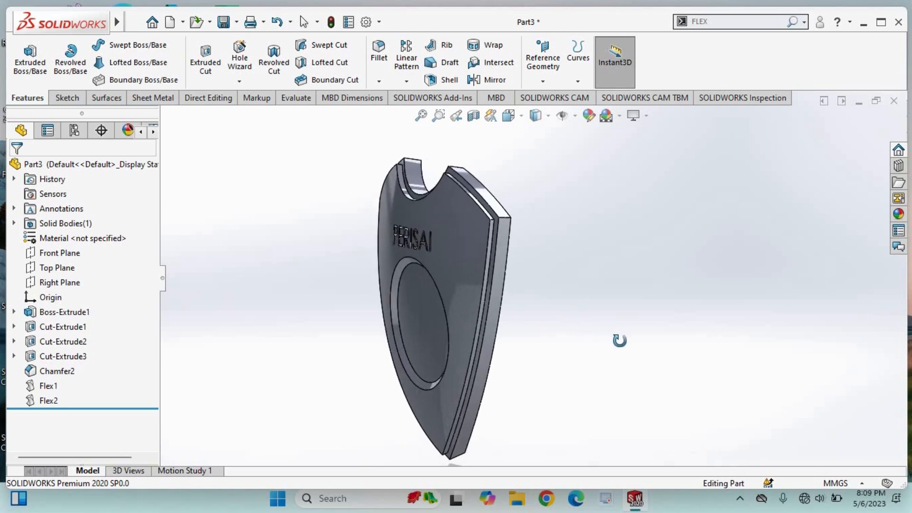
pyautogui.rightClick(469, 219)
pyautogui.click(582, 177)
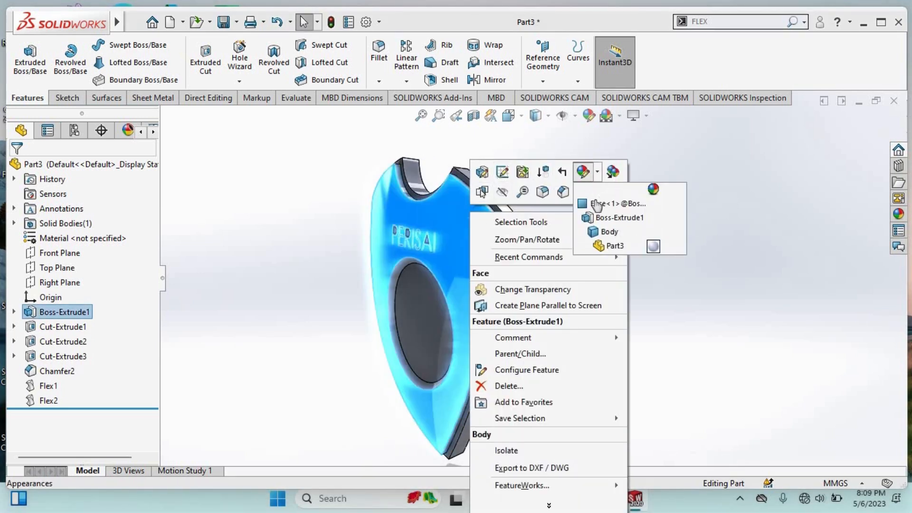
pyautogui.click(610, 246)
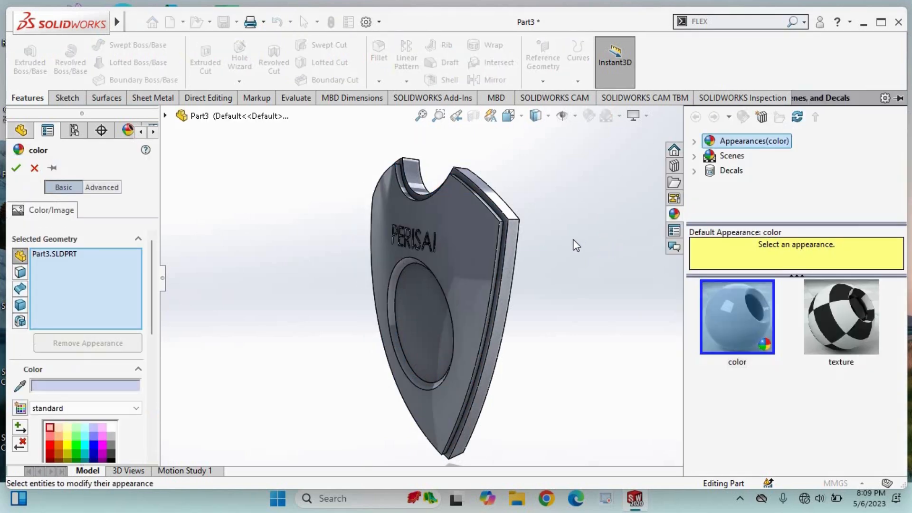
pyautogui.click(694, 141)
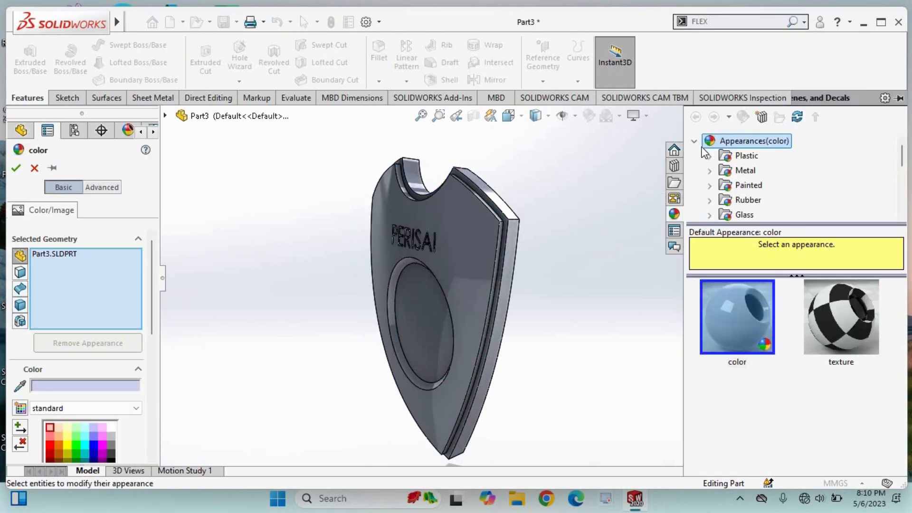
pyautogui.click(744, 171)
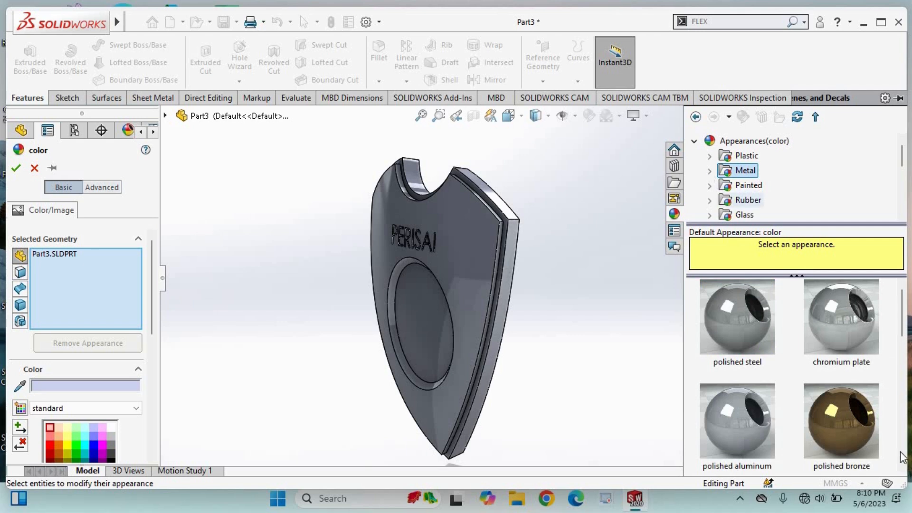
pyautogui.scroll(-3, 837, 391)
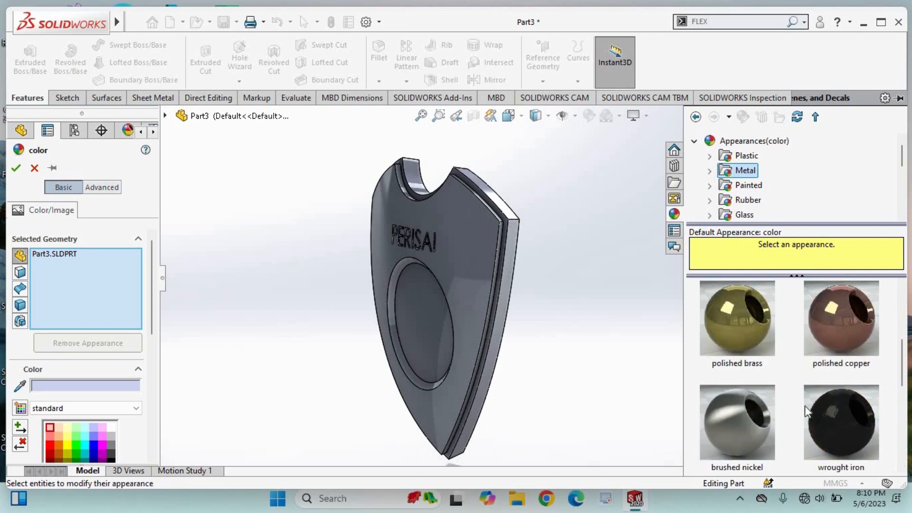
pyautogui.click(757, 417)
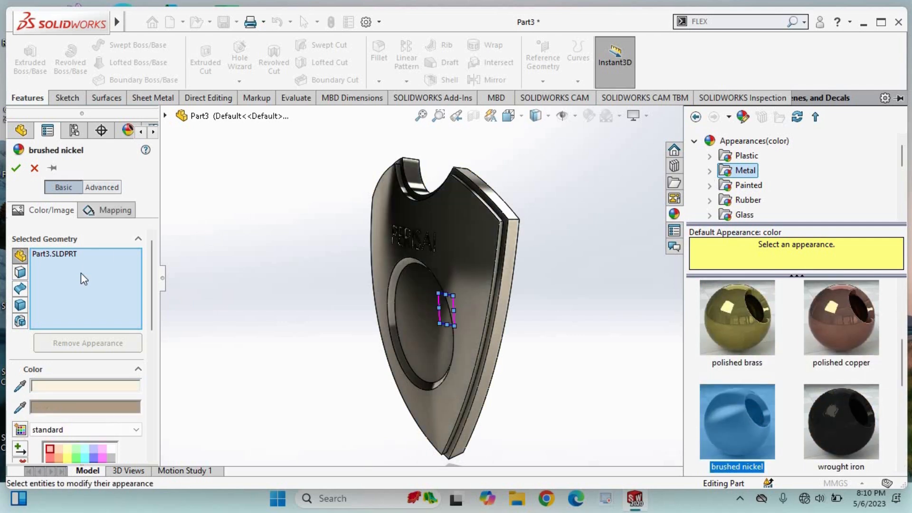
pyautogui.click(16, 168)
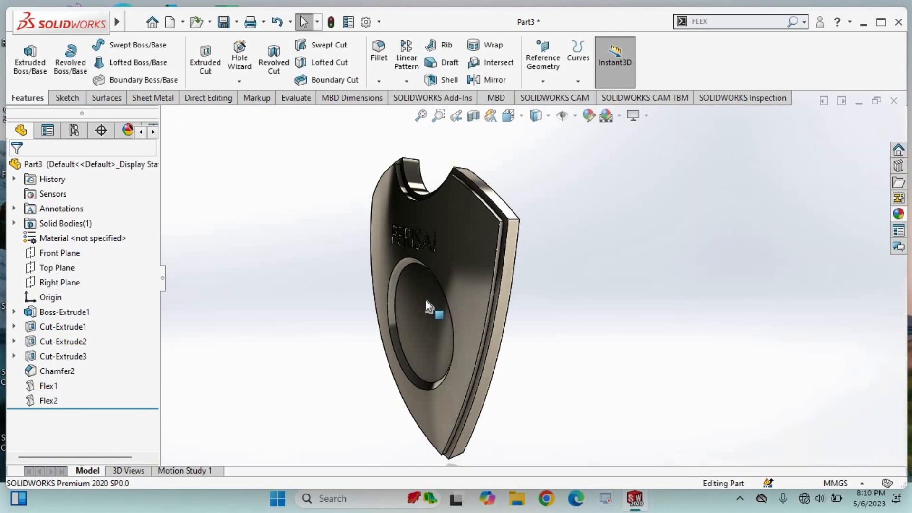
# - Colour only the shield's front face around the PERISAI text and circular recess dark blue from the standard swatches
pyautogui.moveTo(431, 305); pyautogui.dragTo(493, 230, button='middle')
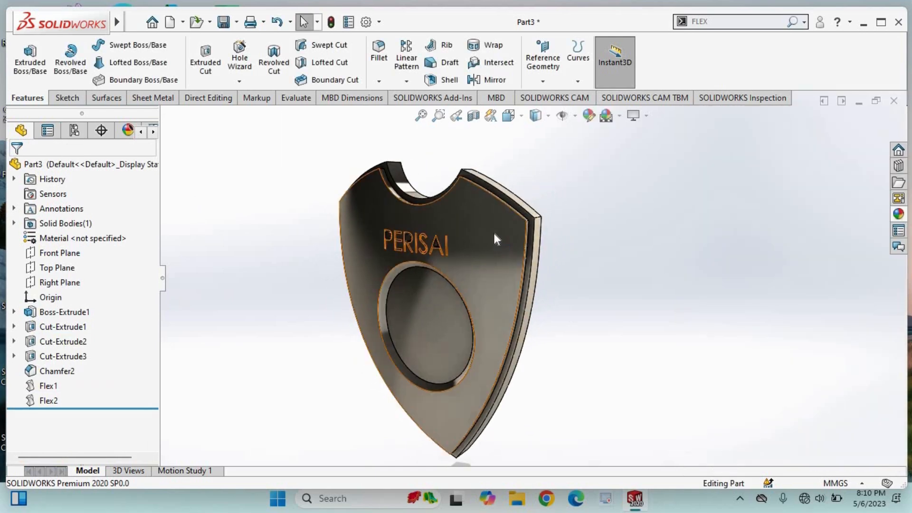
pyautogui.click(493, 230)
pyautogui.rightClick(474, 232)
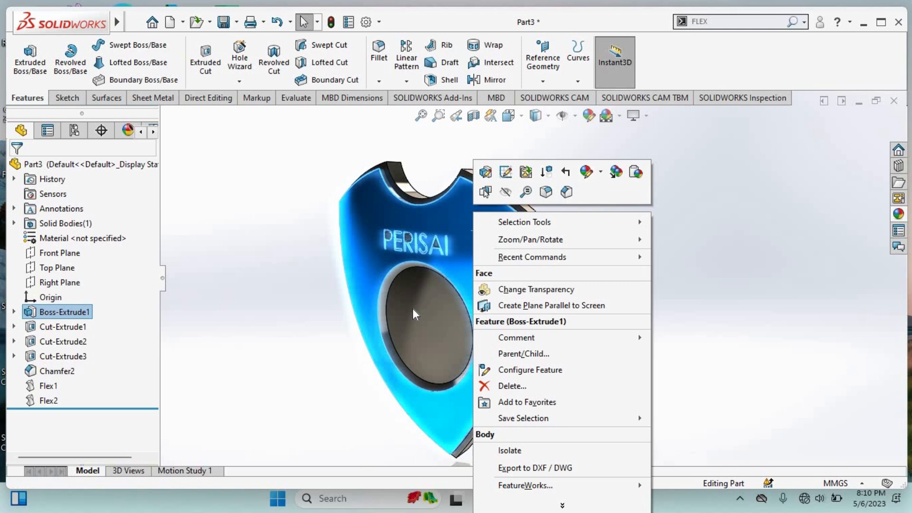
pyautogui.click(601, 178)
pyautogui.click(614, 214)
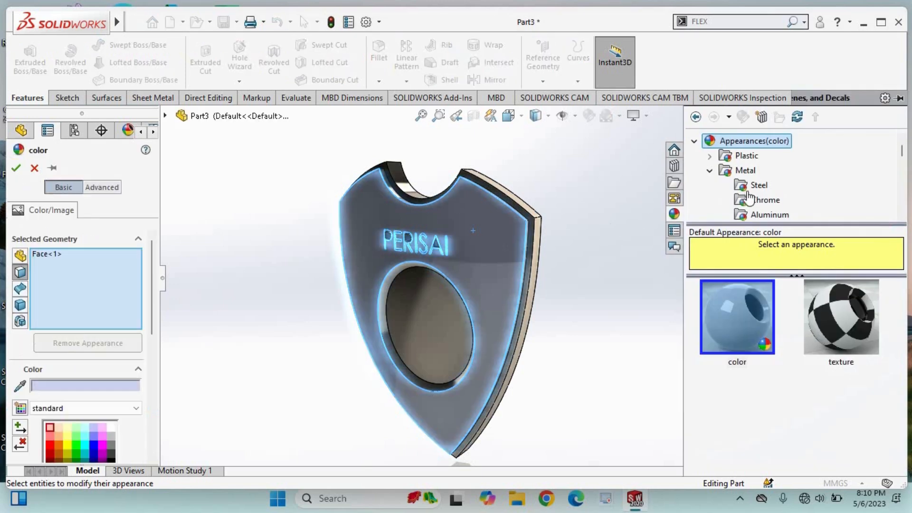
pyautogui.click(58, 446)
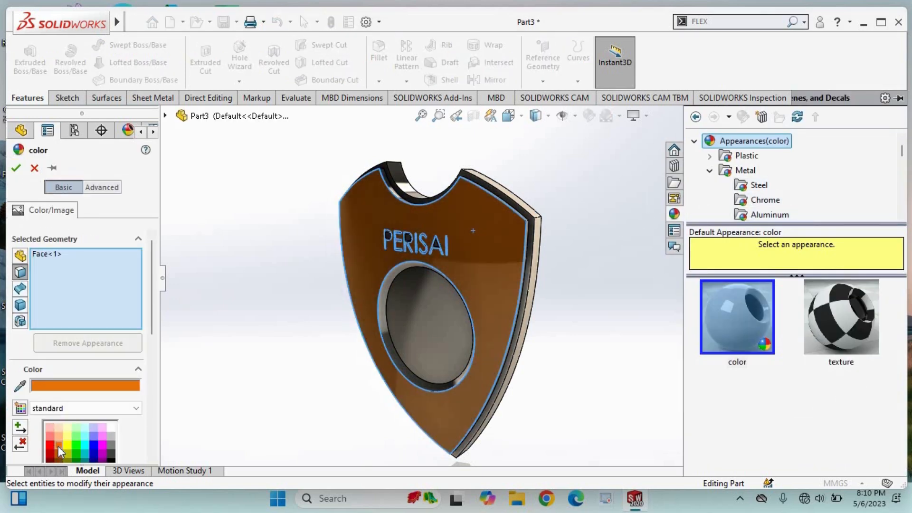
pyautogui.click(93, 446)
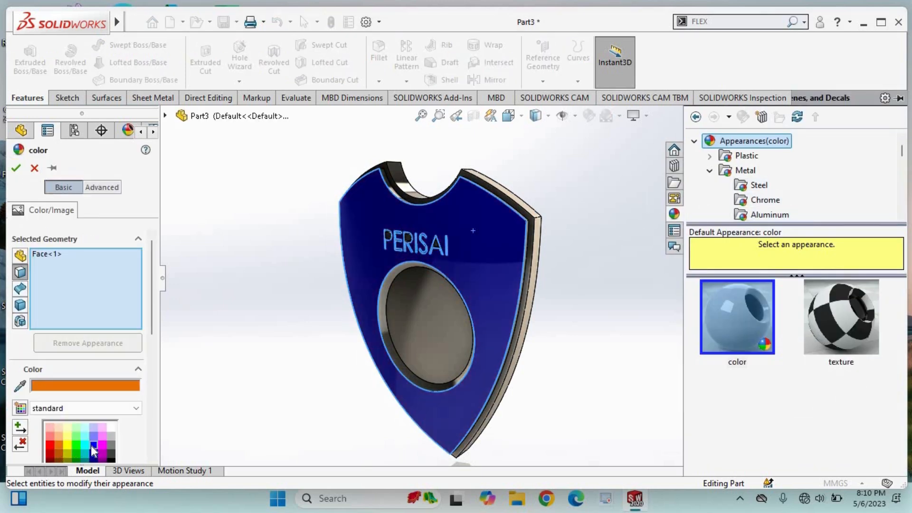
pyautogui.click(16, 168)
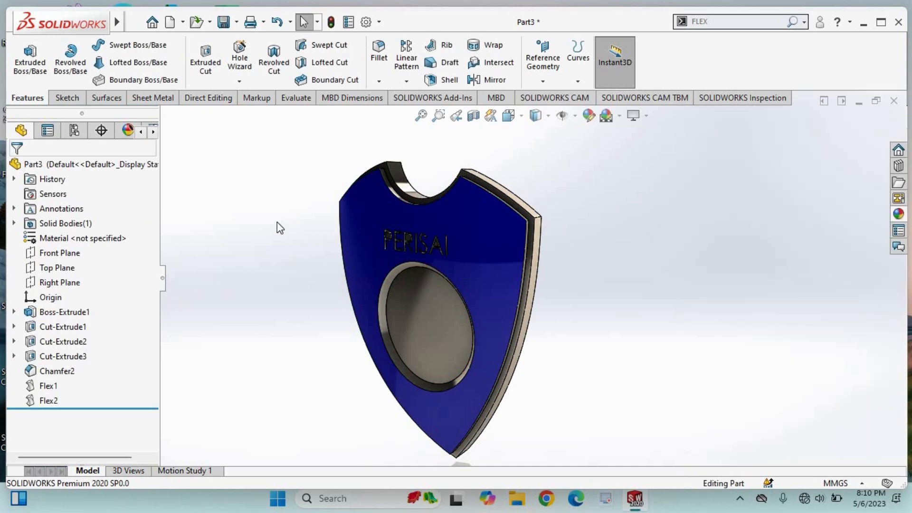
# - Colour the inner faces of the letters P, R and A and the circular recess floor dark blue from the standard swatches
pyautogui.moveTo(278, 221); pyautogui.dragTo(336, 203, button='middle')
pyautogui.moveTo(325, 205); pyautogui.dragTo(352, 207, button='middle')
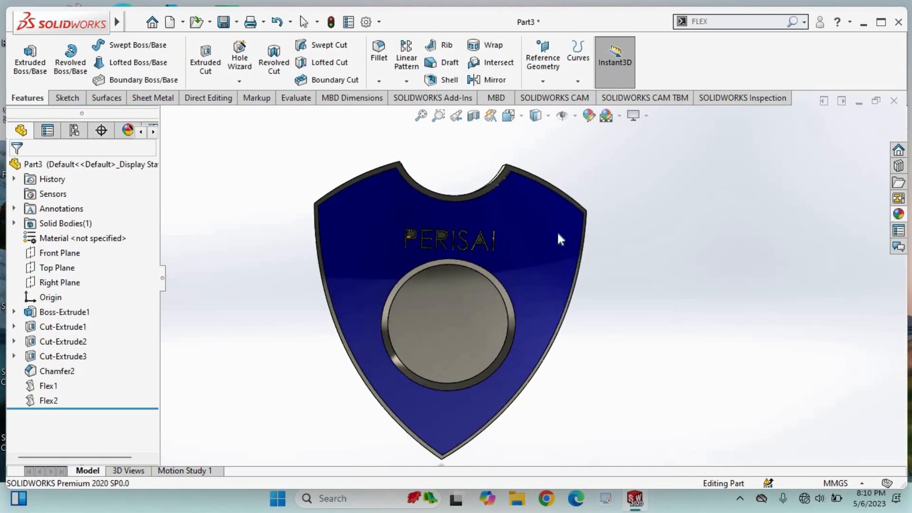
pyautogui.scroll(-5, 557, 231)
pyautogui.moveTo(410, 255); pyautogui.dragTo(423, 272, button='middle')
pyautogui.click(423, 272)
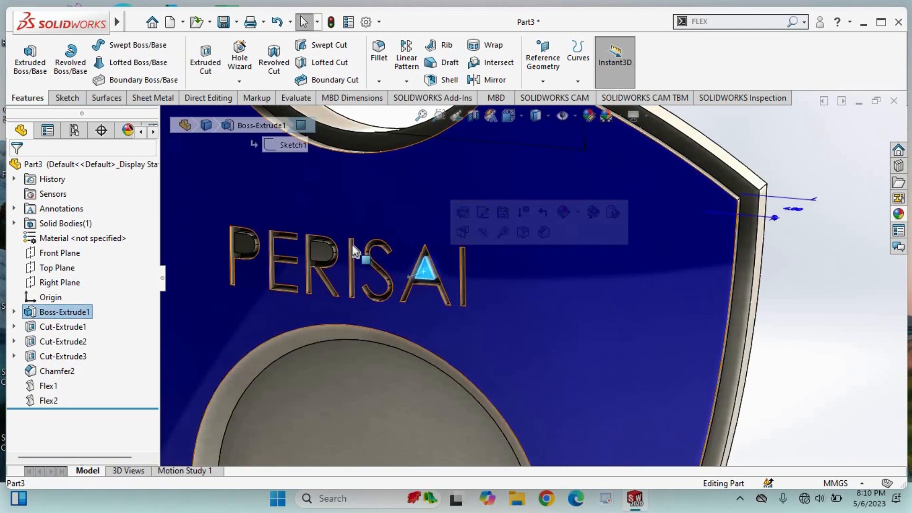
pyautogui.keyDown('ctrl'); pyautogui.click(246, 243); pyautogui.keyUp('ctrl')
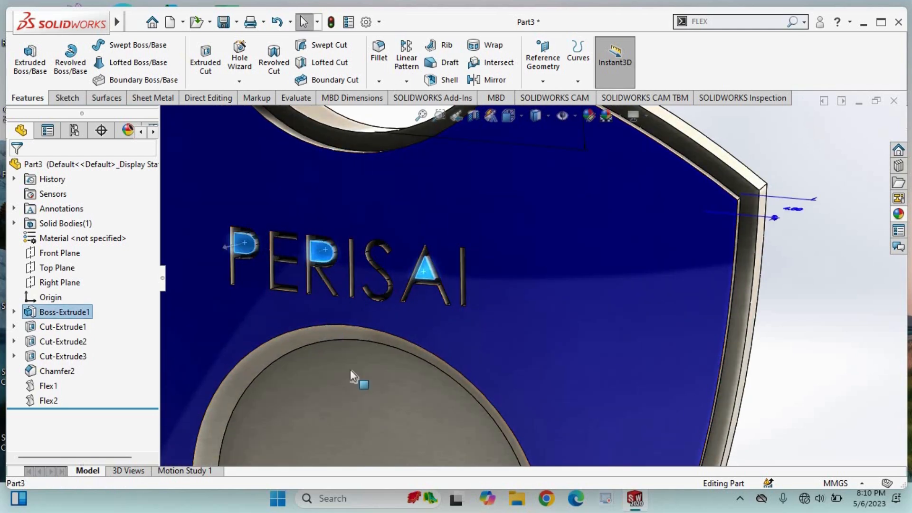
pyautogui.keyDown('ctrl'); pyautogui.click(354, 386); pyautogui.keyUp('ctrl')
pyautogui.rightClick(354, 386)
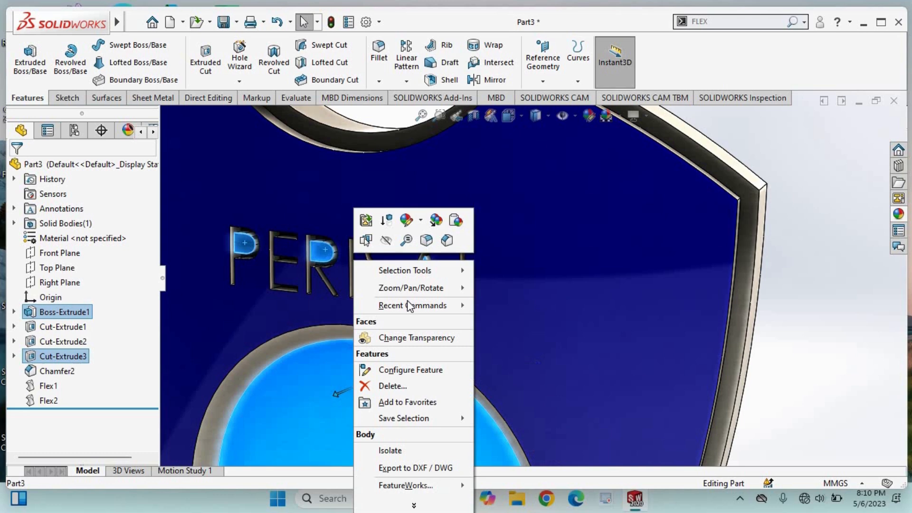
pyautogui.click(406, 219)
pyautogui.click(427, 256)
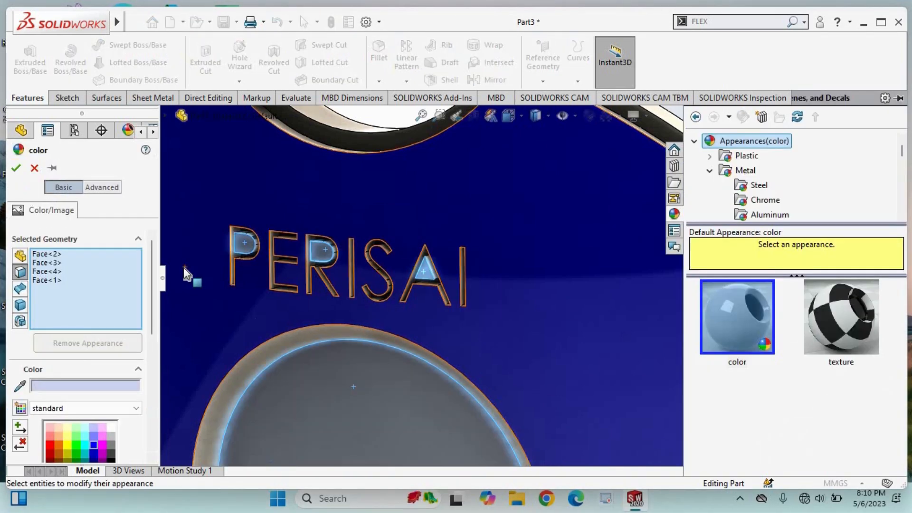
pyautogui.click(95, 444)
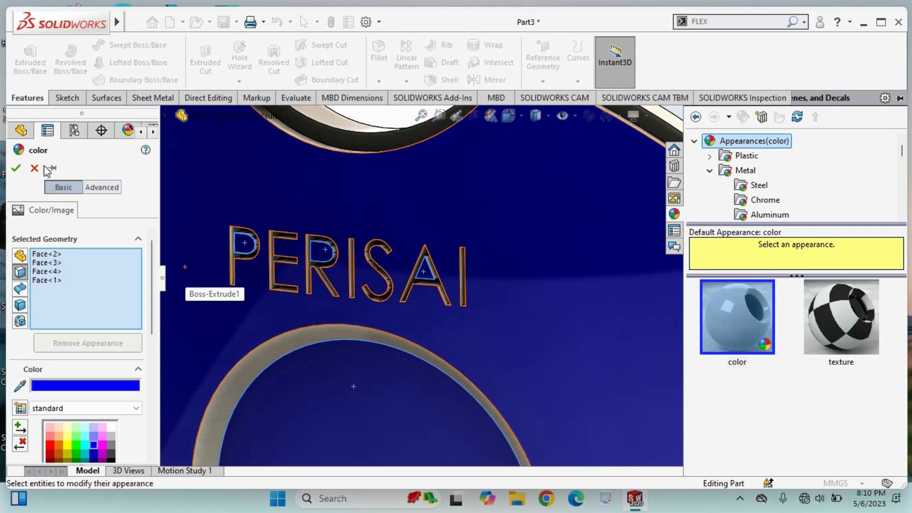
pyautogui.click(17, 169)
pyautogui.scroll(6, 417, 196)
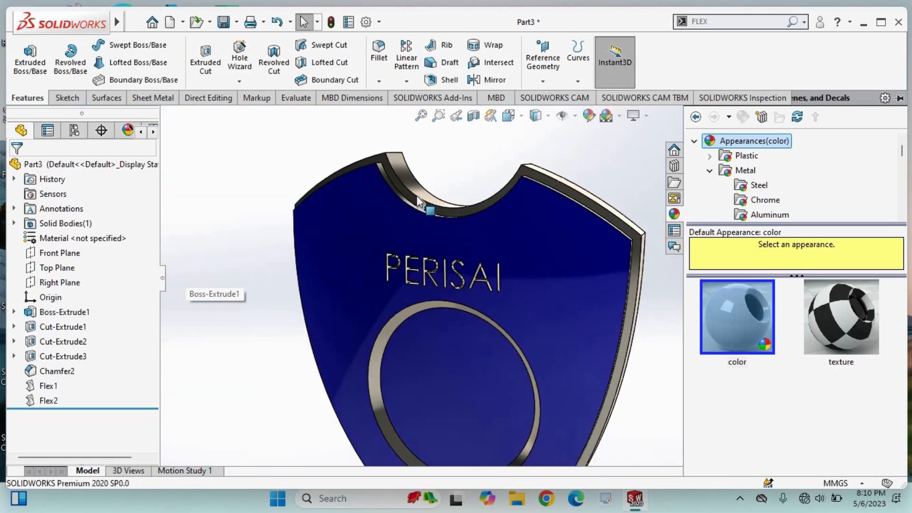
pyautogui.moveTo(627, 295); pyautogui.dragTo(546, 326, button='middle')
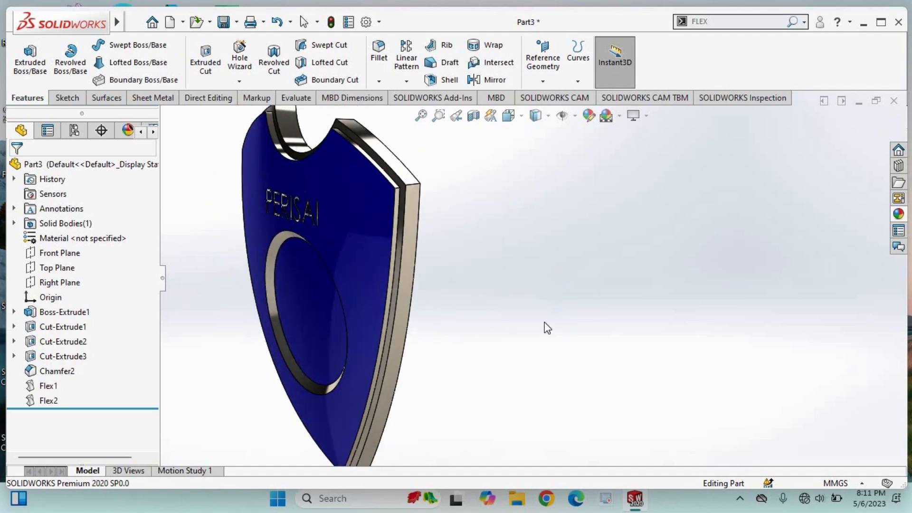
pyautogui.scroll(2, 522, 309)
pyautogui.scroll(-2, 532, 274)
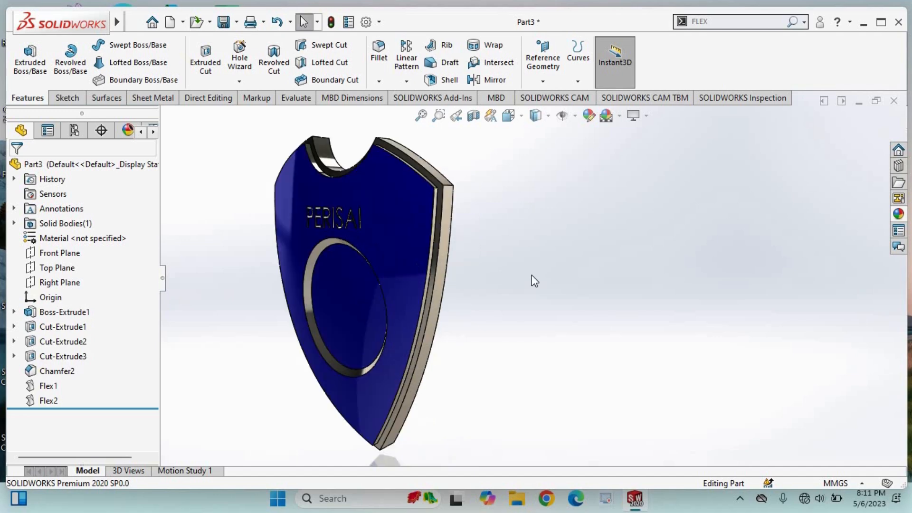